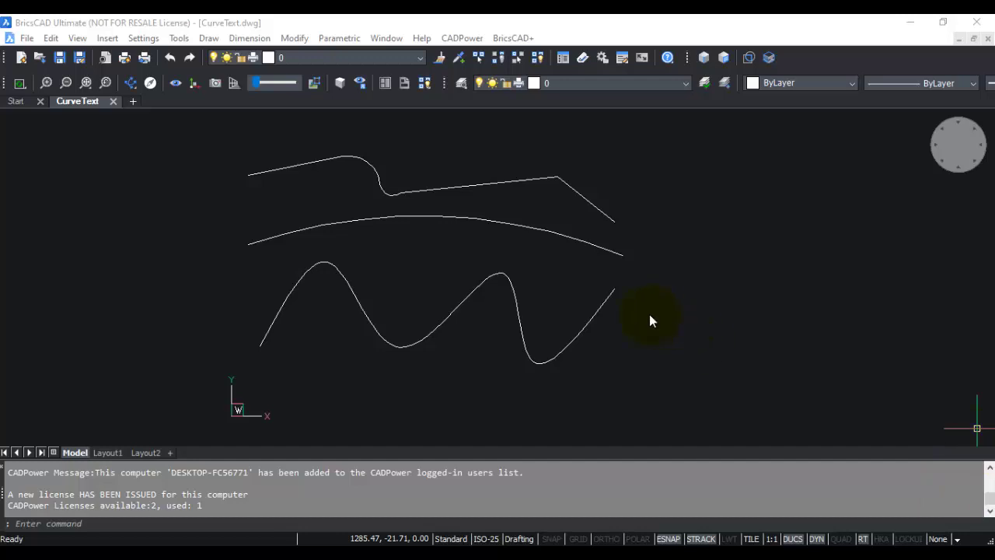
Step: Start CADPower's Create text along a curve command with the Picked Point placement option
click(462, 39)
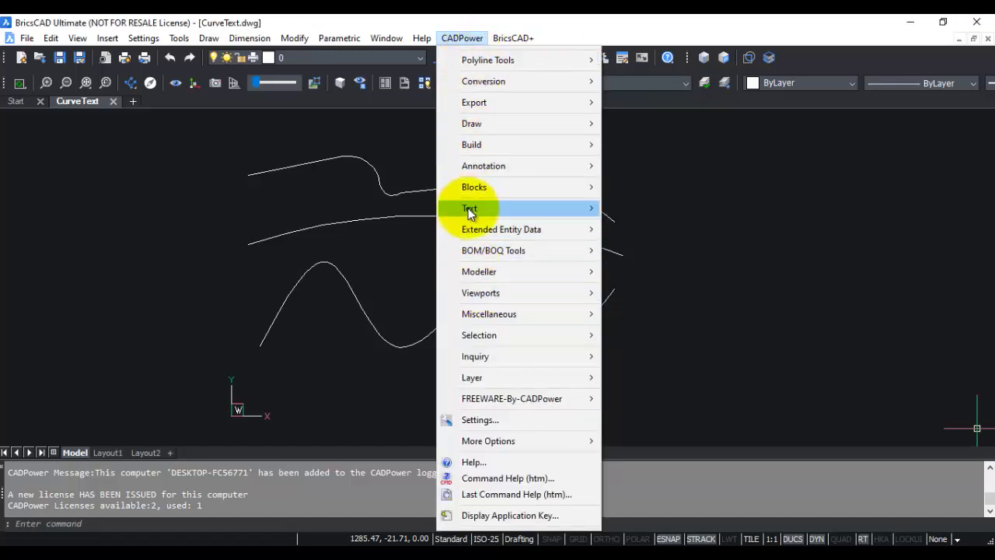
mouse_move(470, 207)
mouse_move(653, 212)
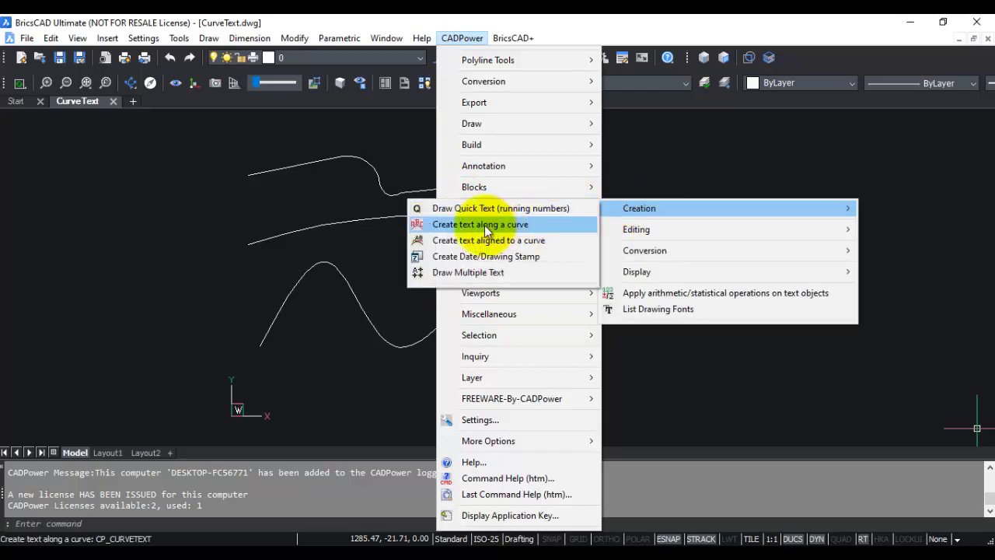
click(485, 226)
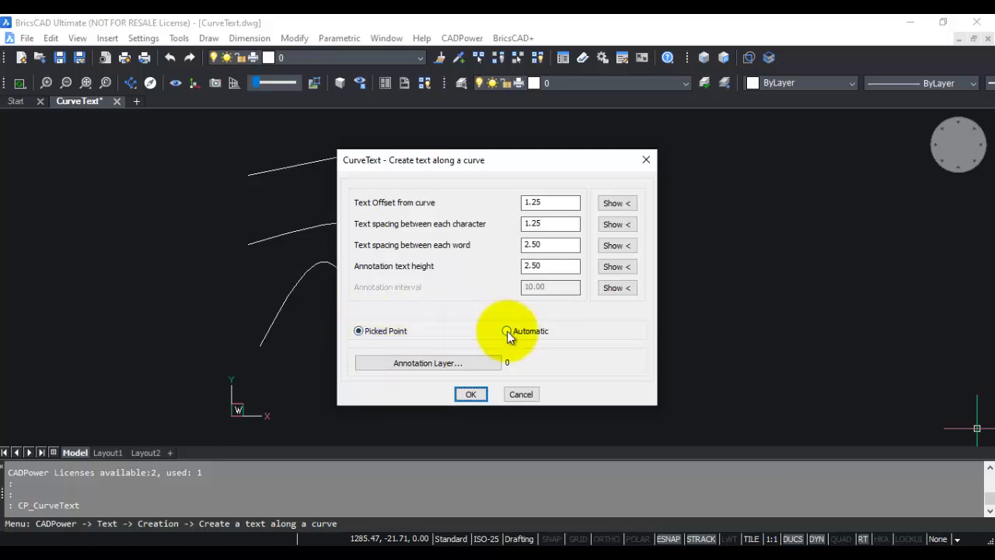
click(356, 330)
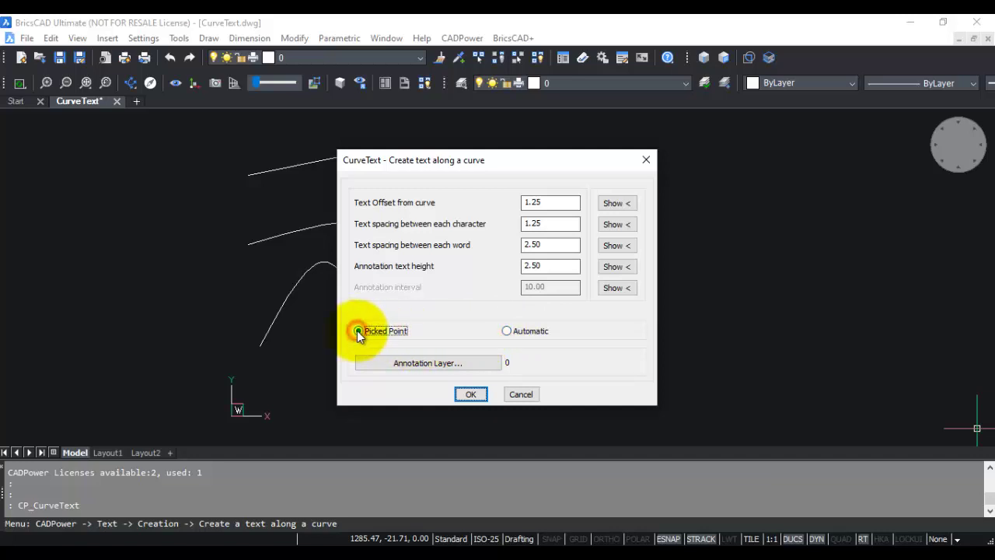
click(469, 395)
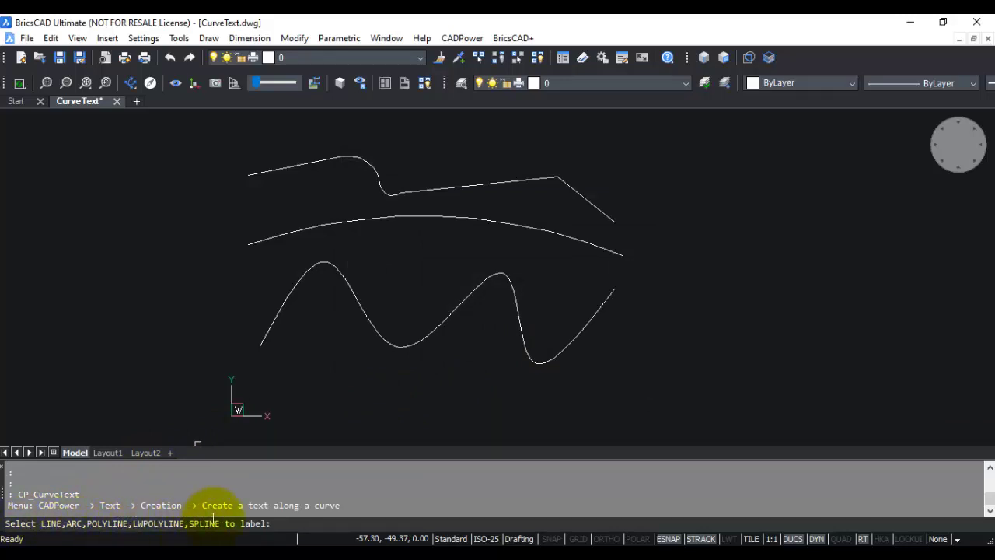
Step: Label the wavy spline from near its left end with the text "Designsense Software Technologies"
click(307, 268)
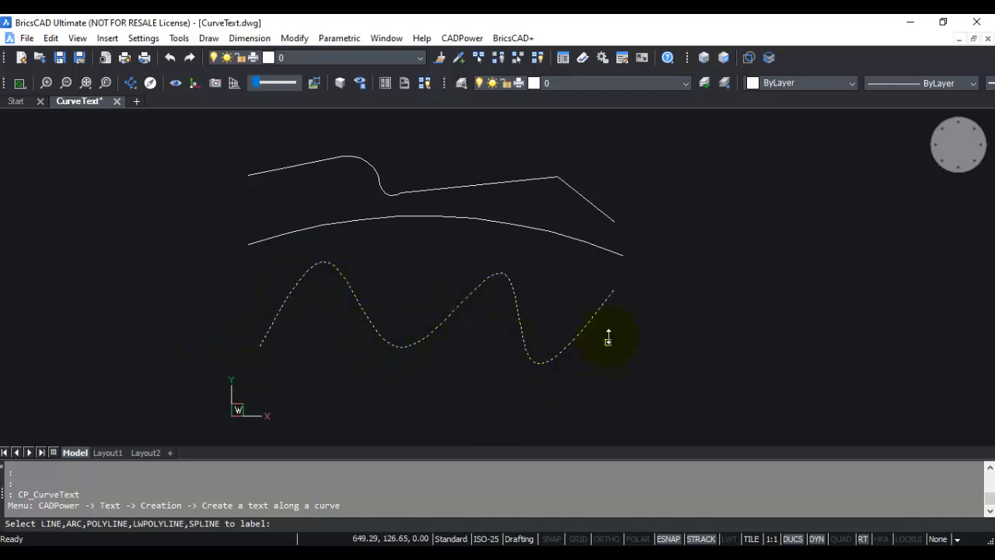
click(260, 343)
click(264, 336)
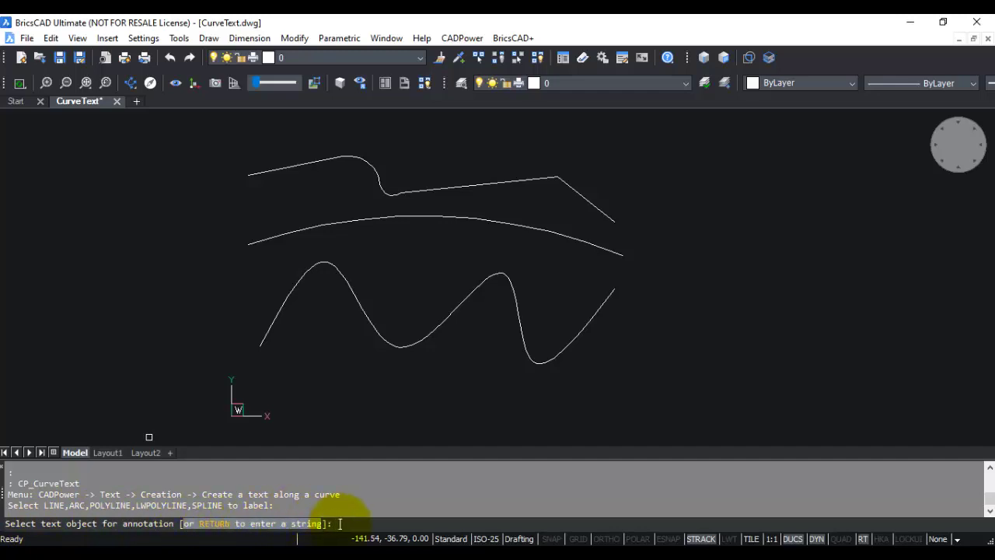
key(Return)
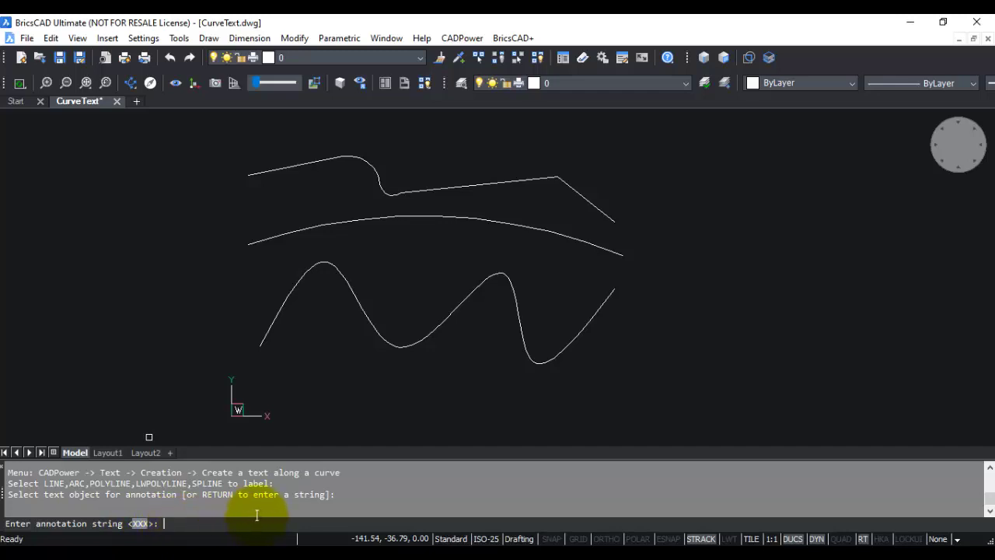
text(Designsense Software Technologies)
key(Return)
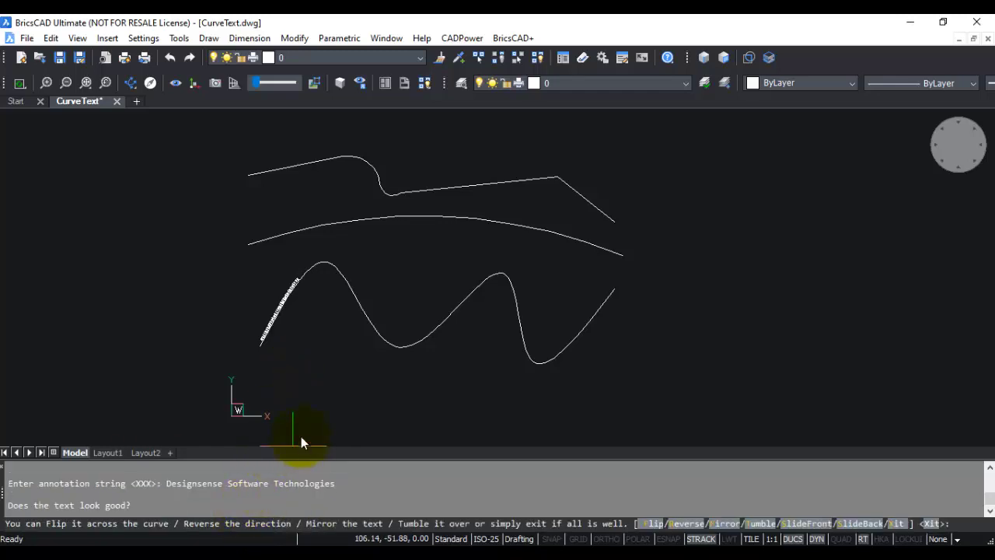
Step: Examine how the new text follows the rising start of the spline
scroll(289, 311, up, 6)
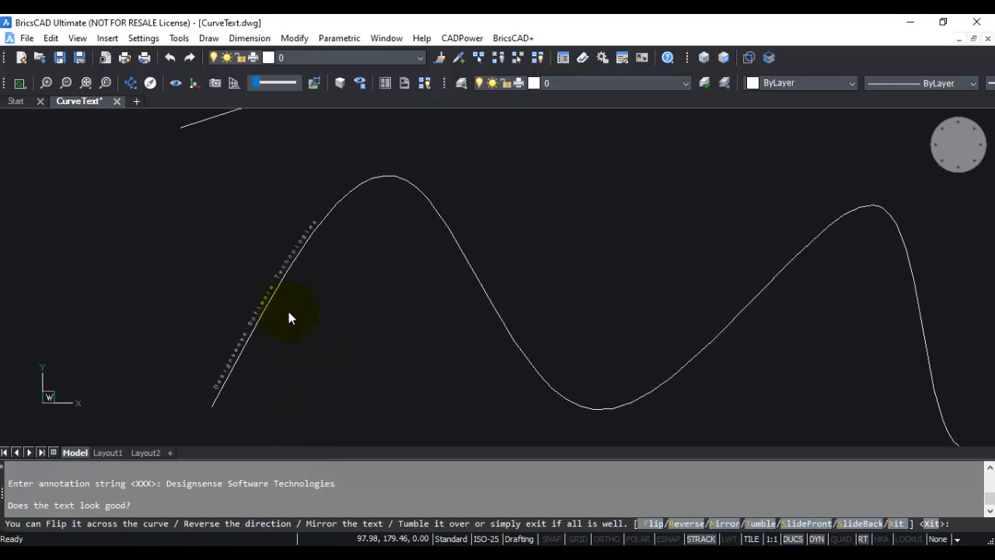
scroll(272, 306, down, 5)
scroll(355, 181, up, 5)
scroll(345, 251, down, 5)
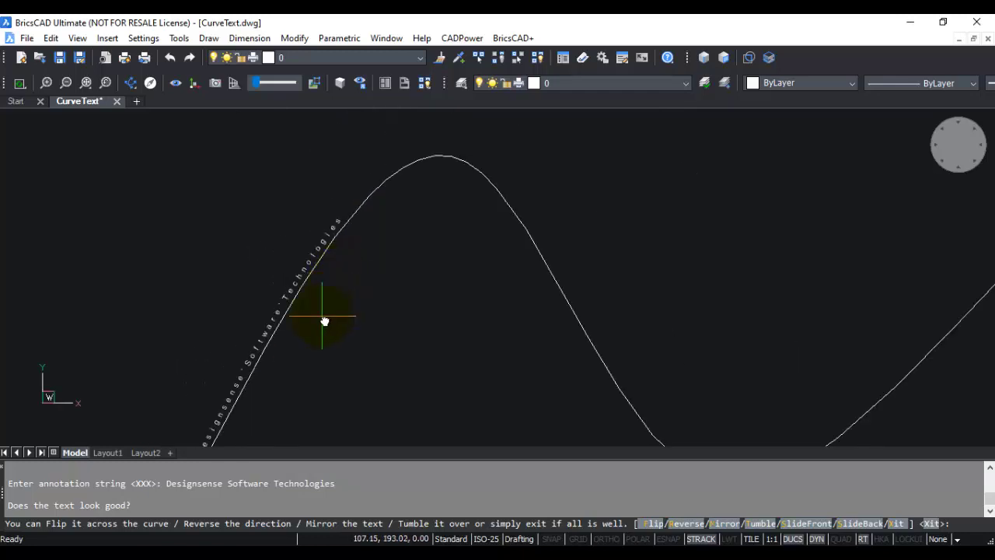
scroll(328, 267, up, 3)
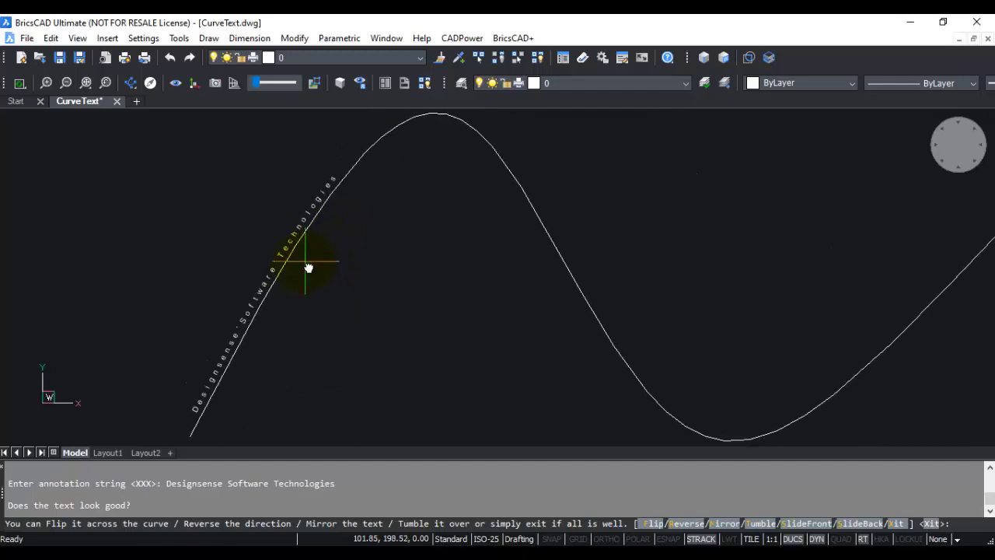
scroll(307, 267, down, 2)
scroll(307, 267, up, 2)
scroll(265, 368, up, 2)
scroll(267, 368, down, 2)
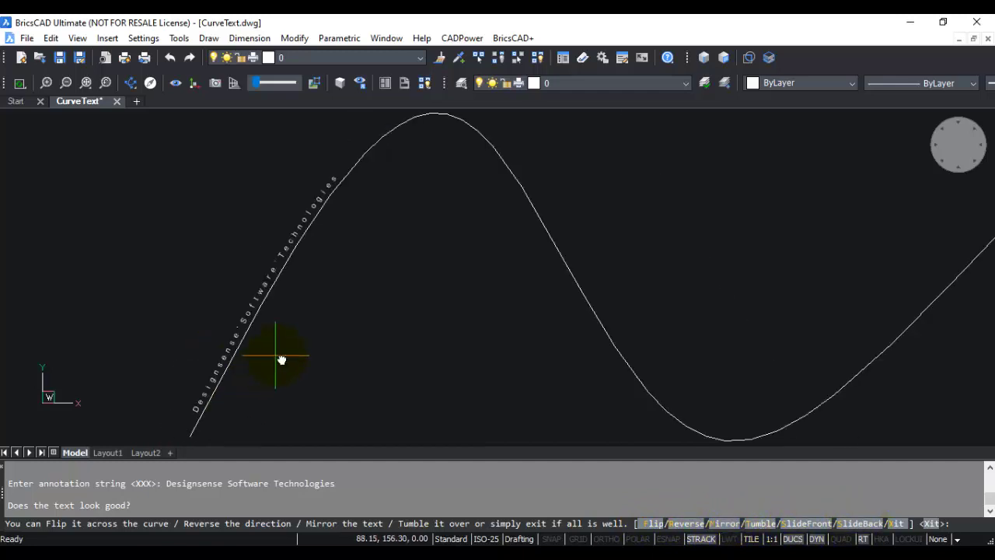
Step: Flip the text across the spline and back to its original side
middle_drag(279, 358, 303, 358)
text(f)
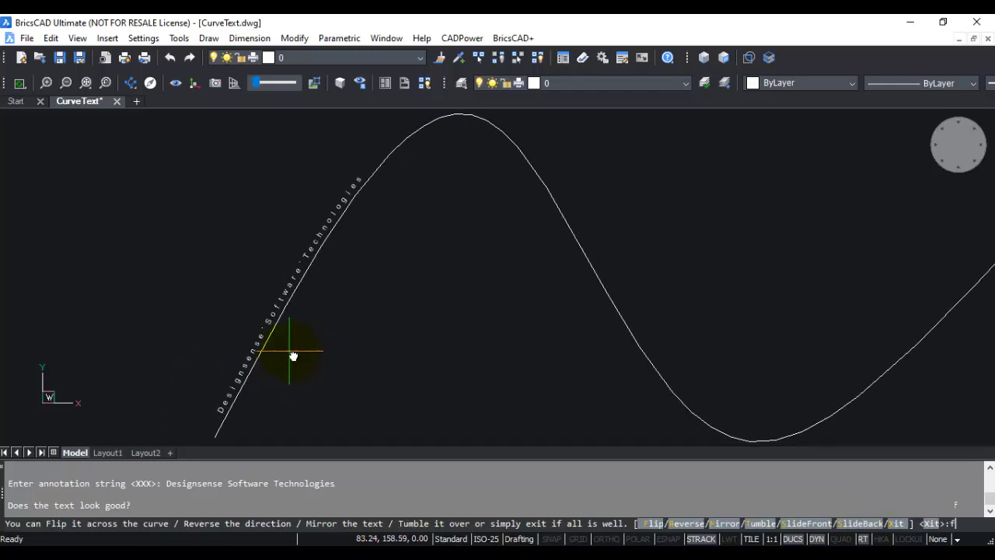
key(Return)
scroll(293, 355, up, 3)
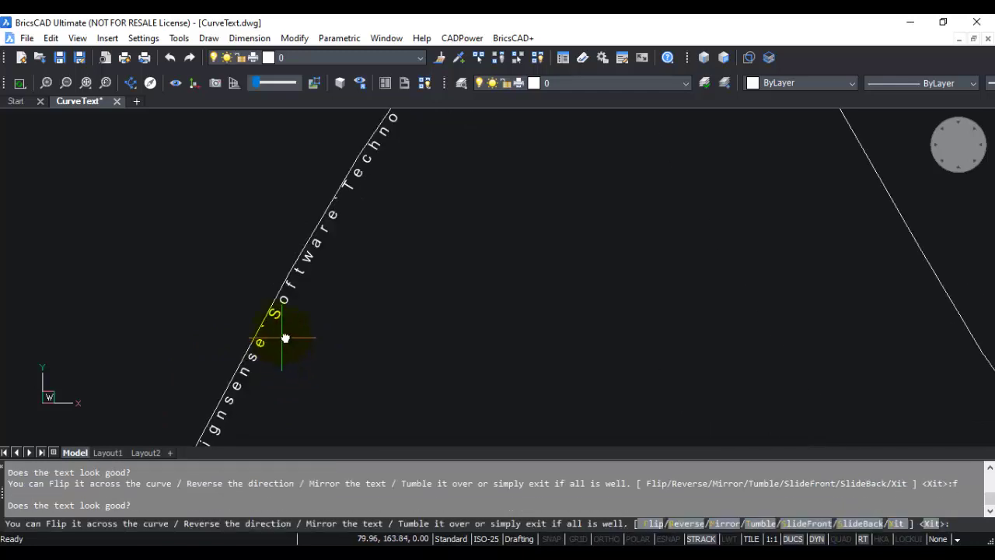
scroll(287, 317, down, 4)
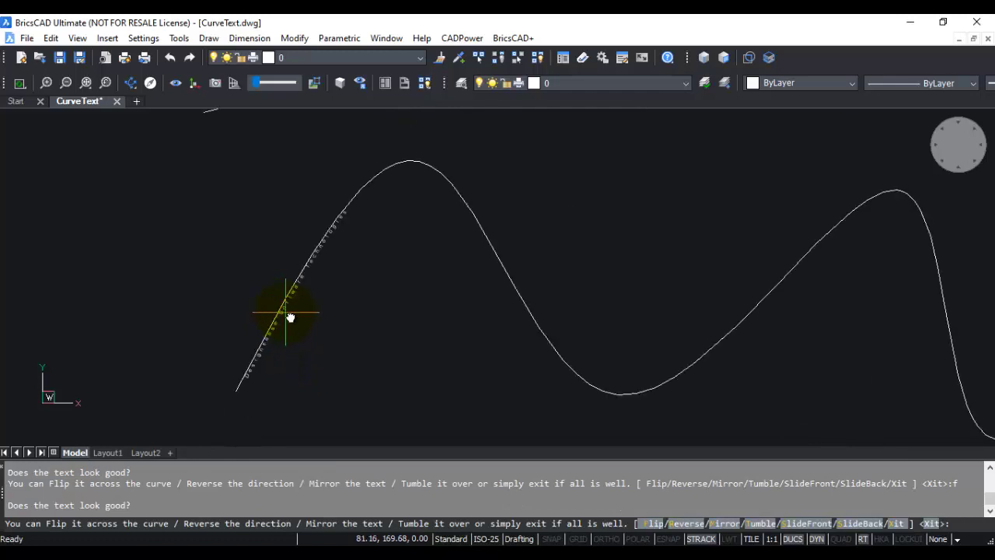
scroll(289, 317, up, 3)
text(f)
key(Return)
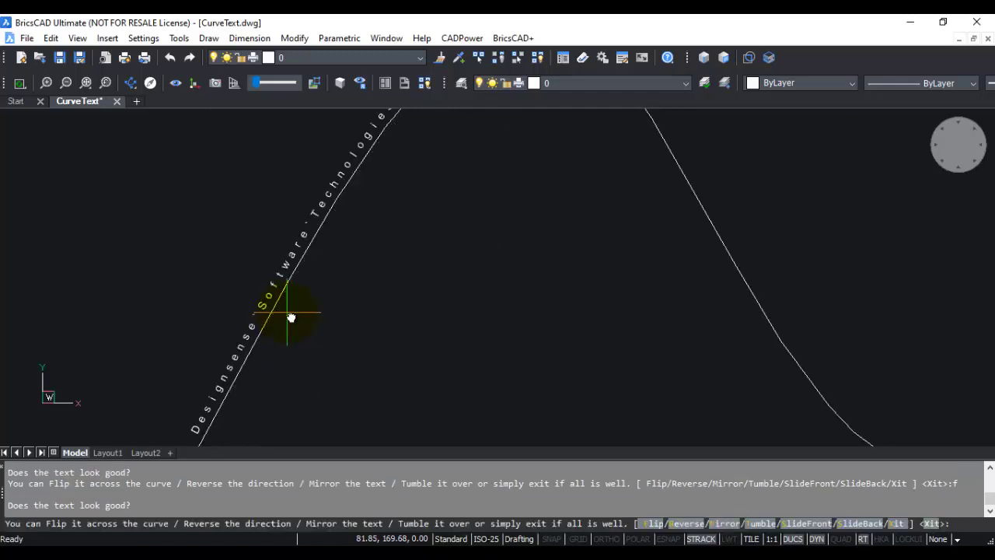
Step: Repeat the Flip adjustment several more times on the text along the spline's rising start
text(f)
key(Return)
text(f)
key(Return)
text(f)
key(Return)
text(f)
key(Return)
text(f)
key(Return)
Step: Mirror the text and tumble it over, then exit the text adjustments
key(Return)
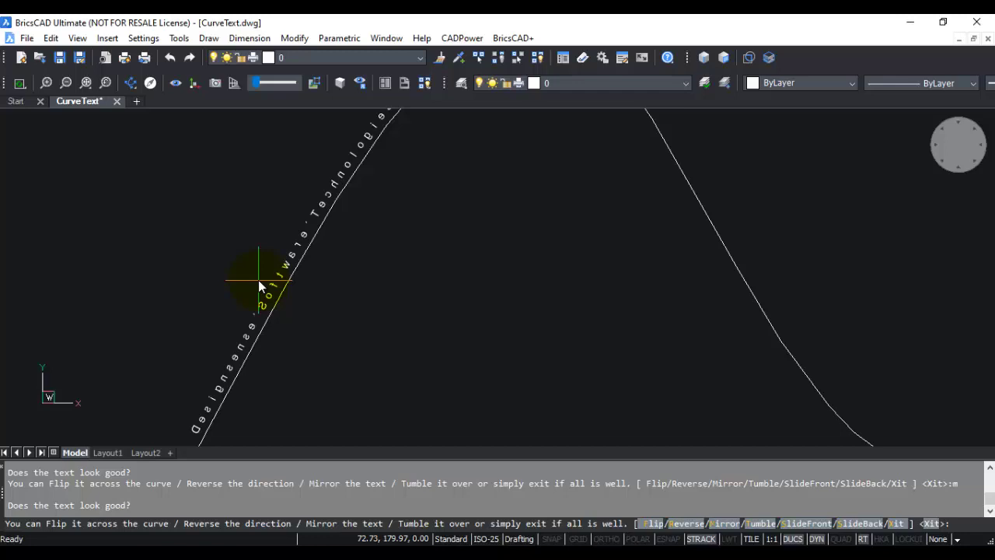
key(Return)
key(Return)
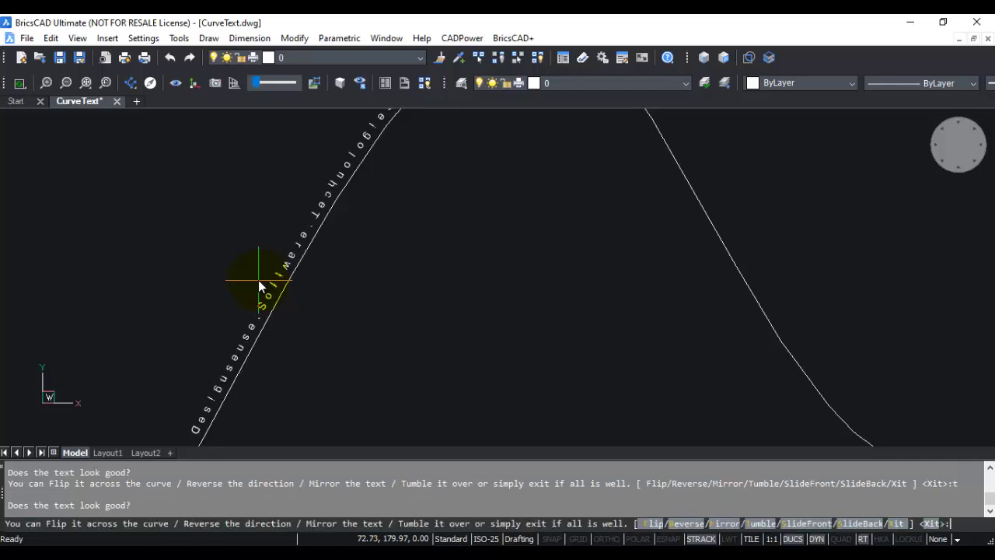
key(Return)
key(Return)
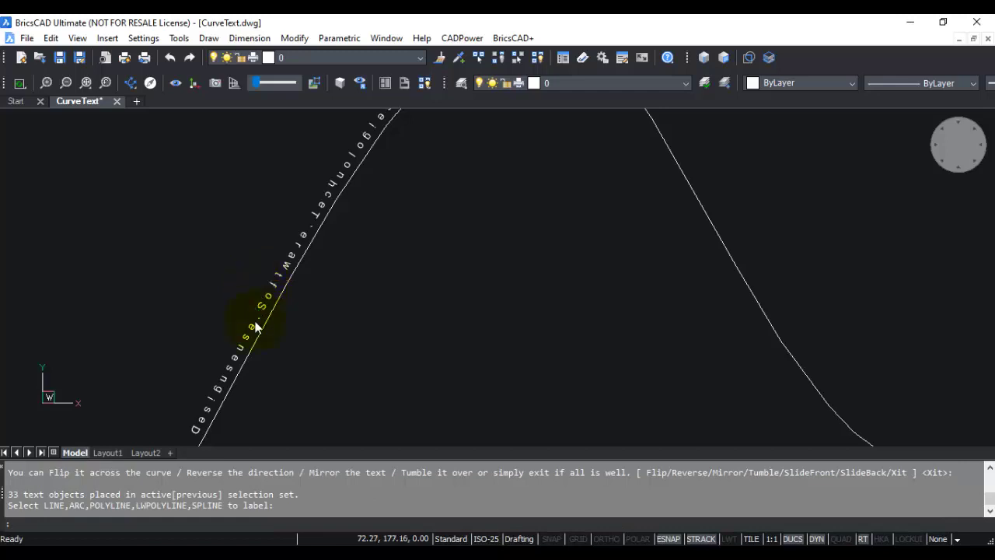
Step: Erase all the text characters along the spline's rising start
mouse_move(278, 286)
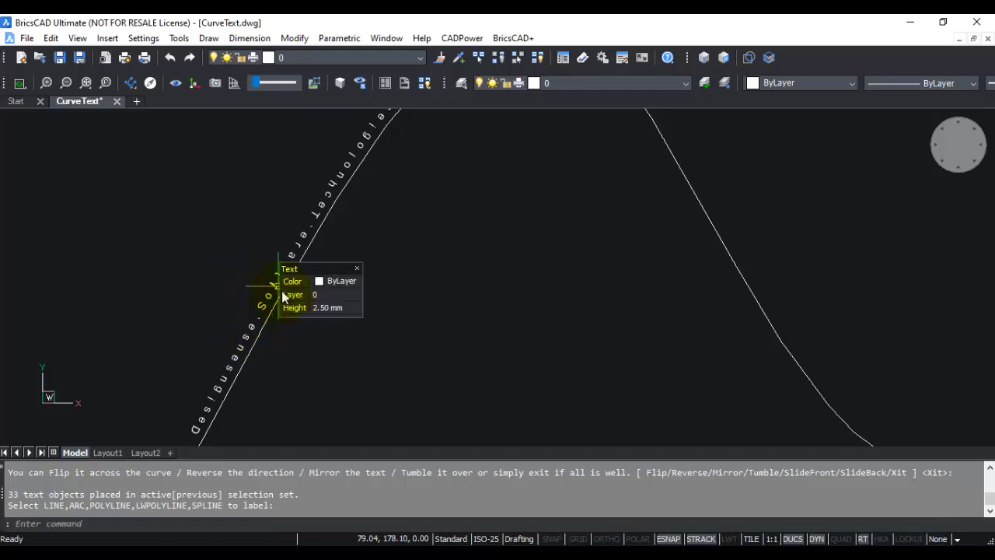
scroll(282, 295, down, 4)
click(200, 399)
click(369, 178)
key(Delete)
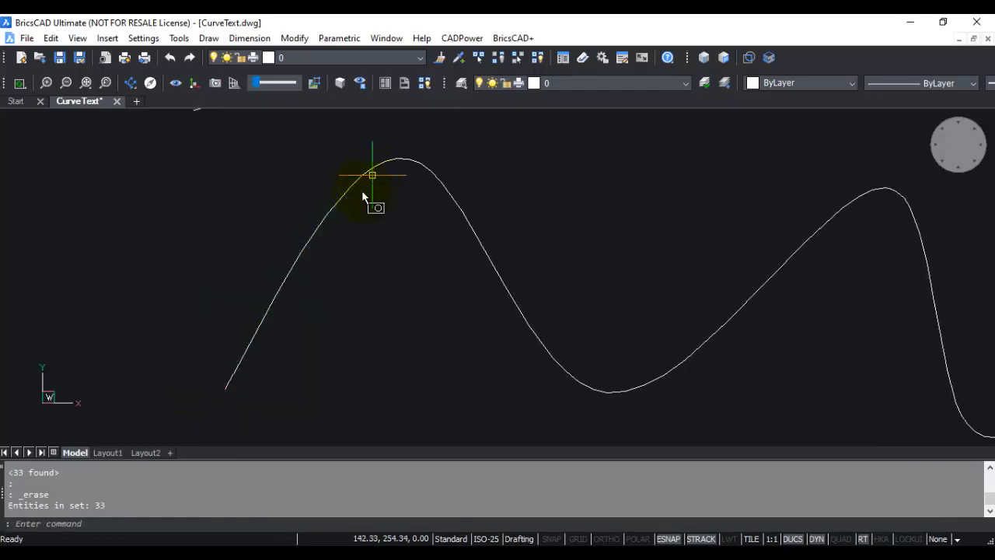
Step: Create text along the spline starting at its first crest, using the default string "Designsense Software Technologies"
click(455, 38)
click(488, 205)
click(618, 208)
click(476, 224)
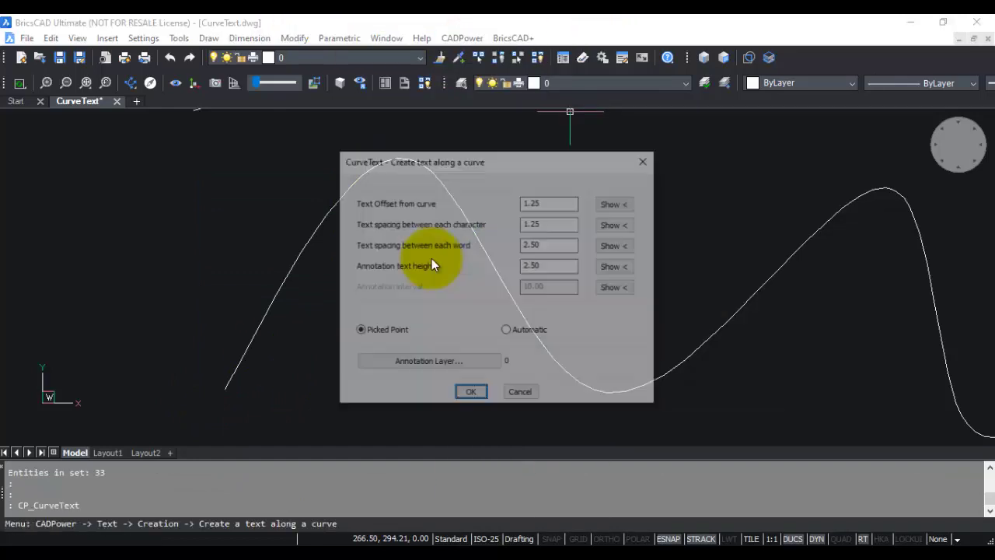
click(471, 389)
scroll(391, 249, up, 5)
click(393, 215)
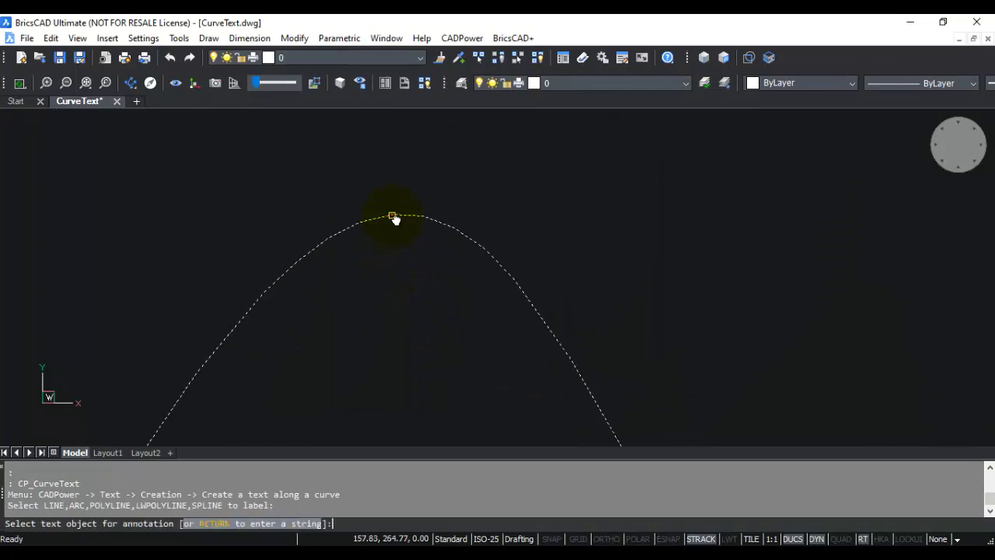
key(Return)
key(Return)
scroll(411, 286, down, 3)
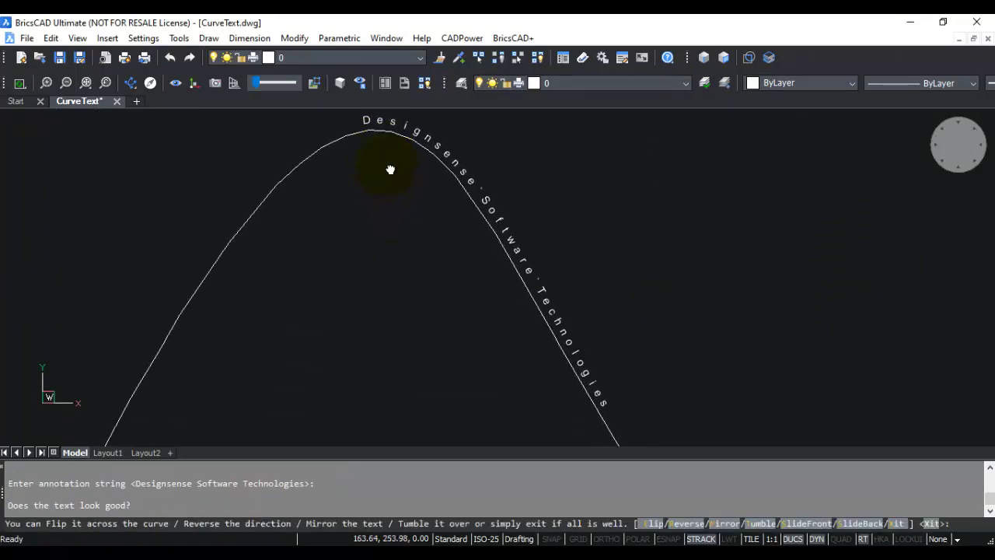
scroll(426, 227, up, 2)
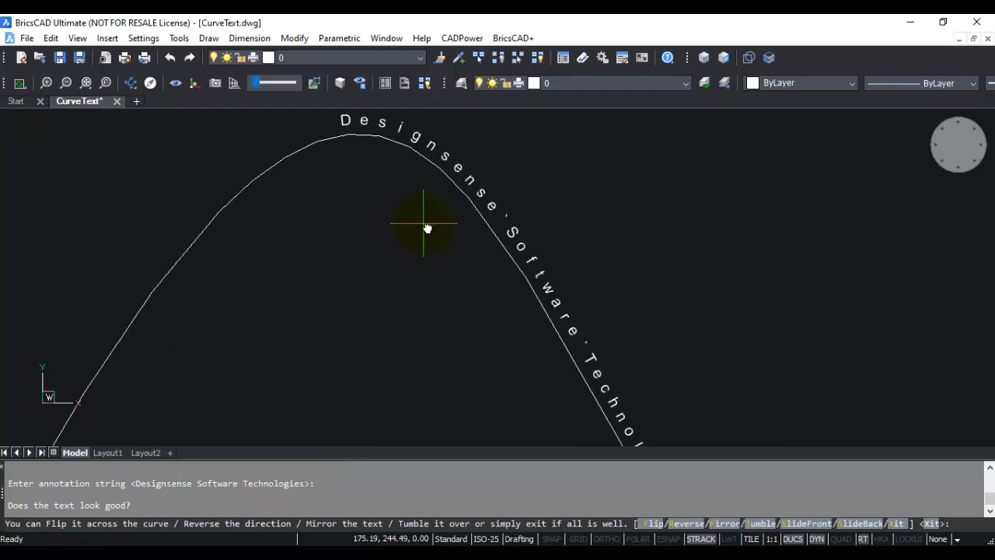
Step: Try the Tumble, Flip and Mirror adjustments on the text at the crest, then finish the command
key(Return)
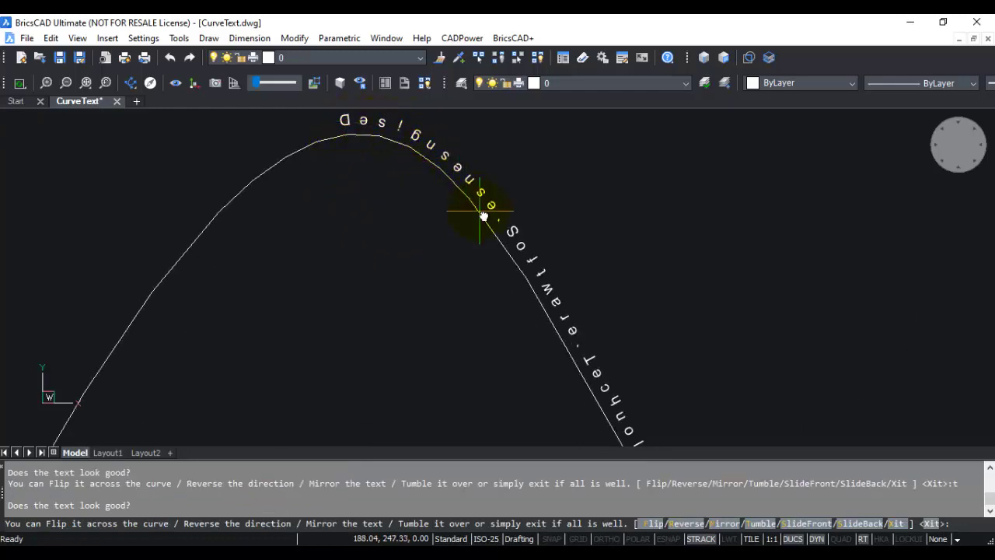
text(f)
key(Return)
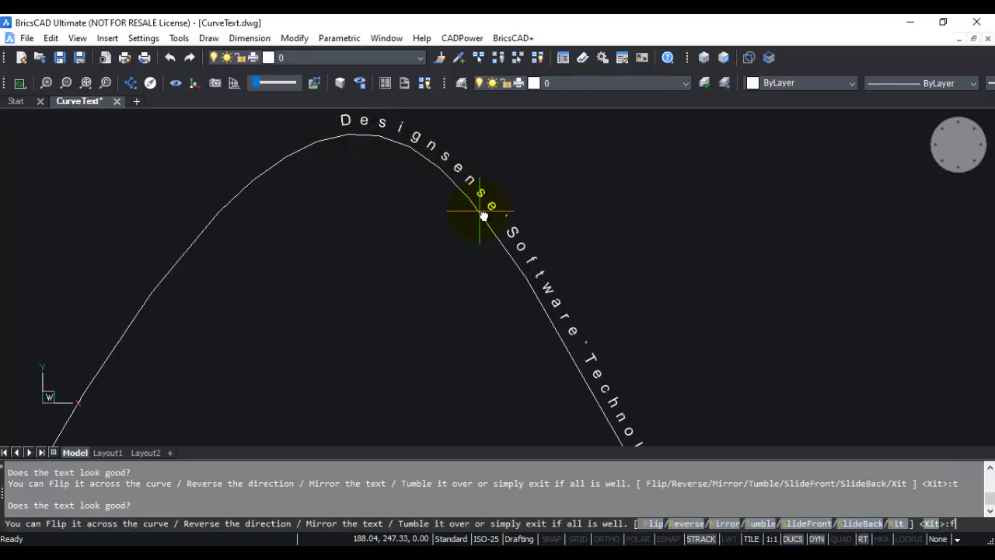
key(Return)
text(m)
key(Return)
text(m)
key(Return)
key(Return)
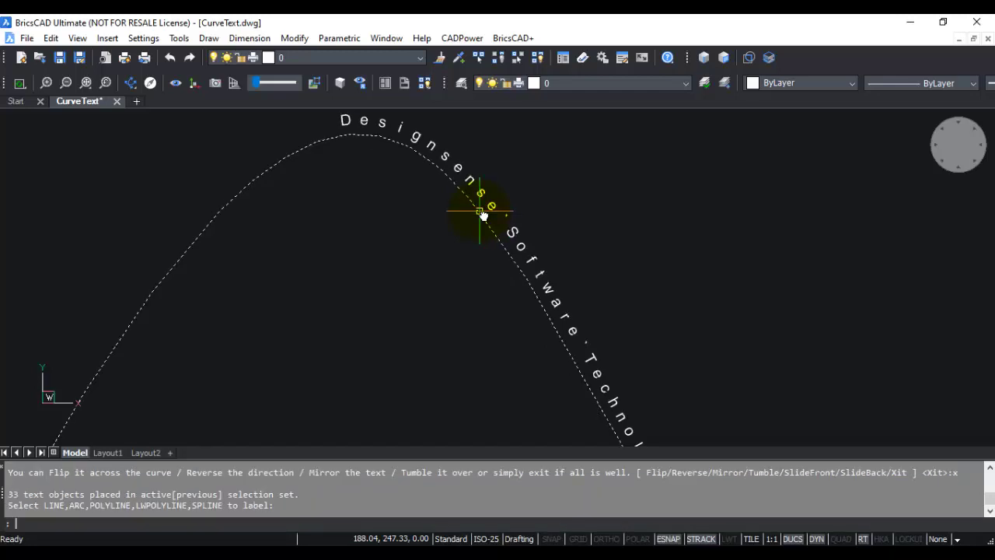
Step: Erase all the text characters running down from the spline's first crest
scroll(469, 214, down, 3)
scroll(482, 262, up, 3)
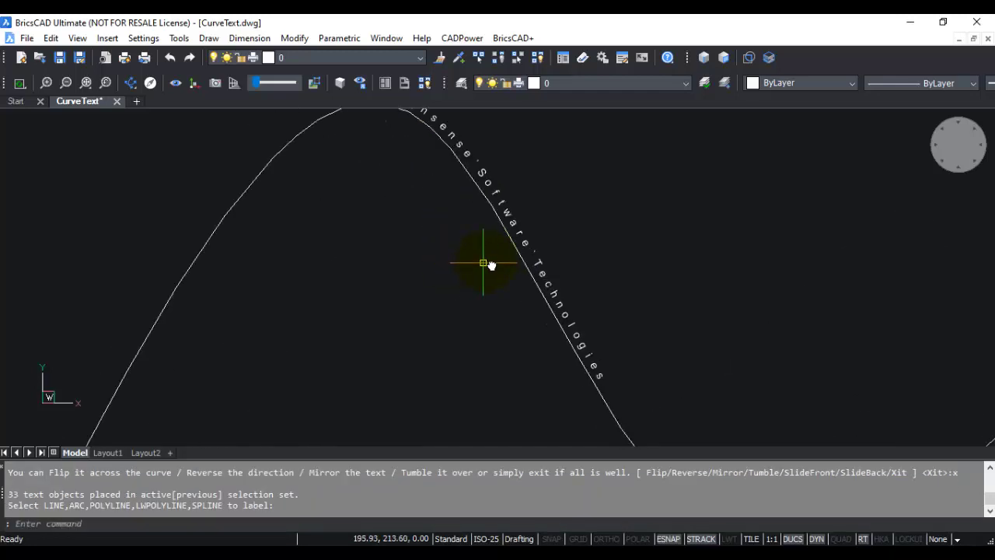
scroll(491, 264, down, 3)
mouse_move(493, 261)
middle_down()
mouse_move(384, 269)
mouse_move(327, 288)
middle_up()
scroll(342, 311, up, 1)
middle_drag(362, 340, 304, 291)
click(129, 340)
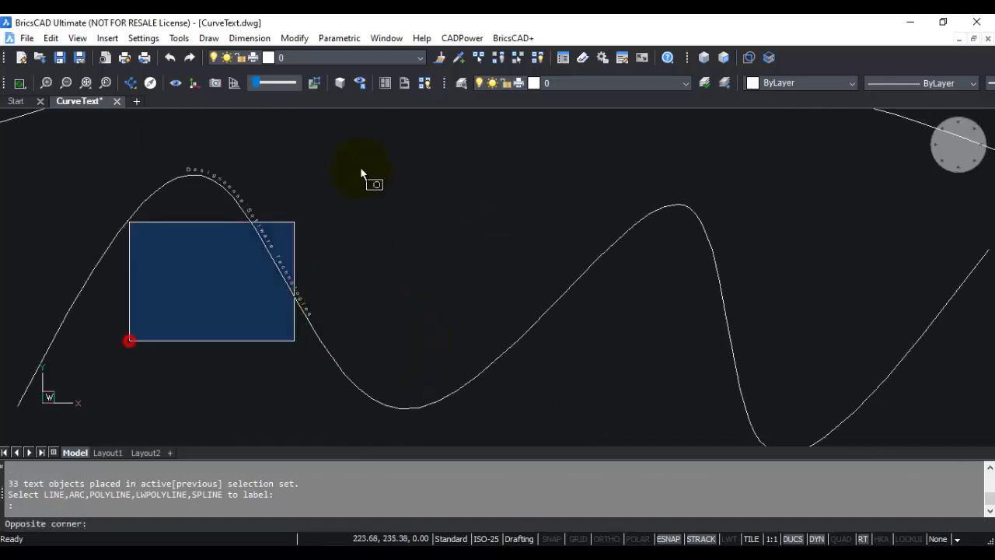
click(386, 128)
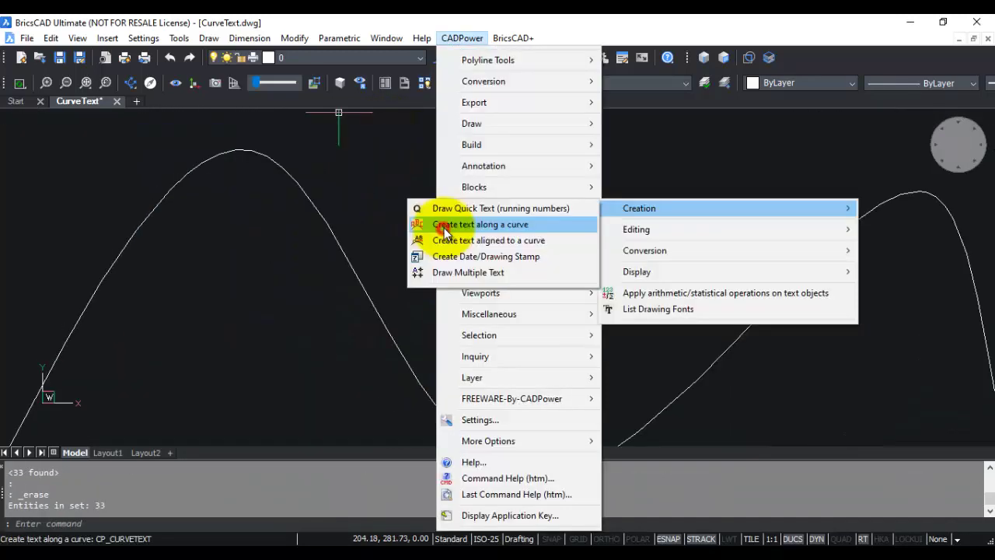
Step: Create text along the spline starting just past its first crest, using the default string "Designsense Software Technologies"
click(444, 223)
click(471, 392)
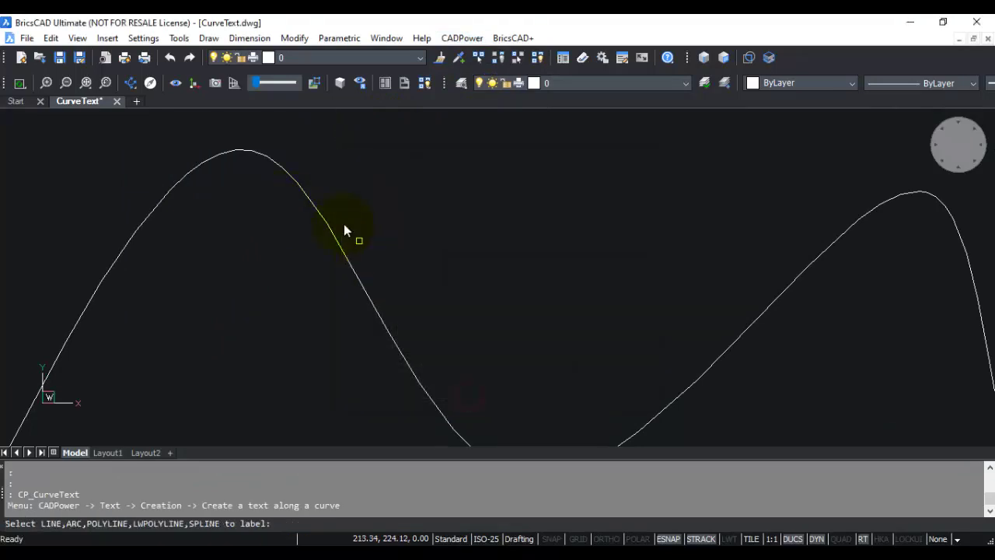
click(294, 179)
key(Return)
key(Return)
scroll(314, 273, up, 2)
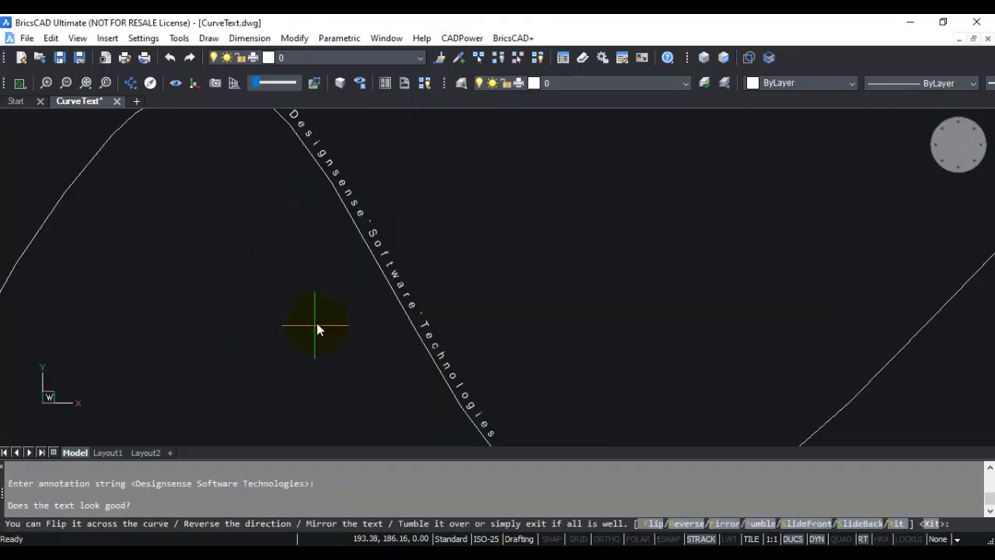
scroll(317, 320, down, 3)
scroll(322, 318, up, 2)
mouse_move(300, 293)
middle_down()
mouse_move(230, 245)
mouse_move(222, 271)
middle_up()
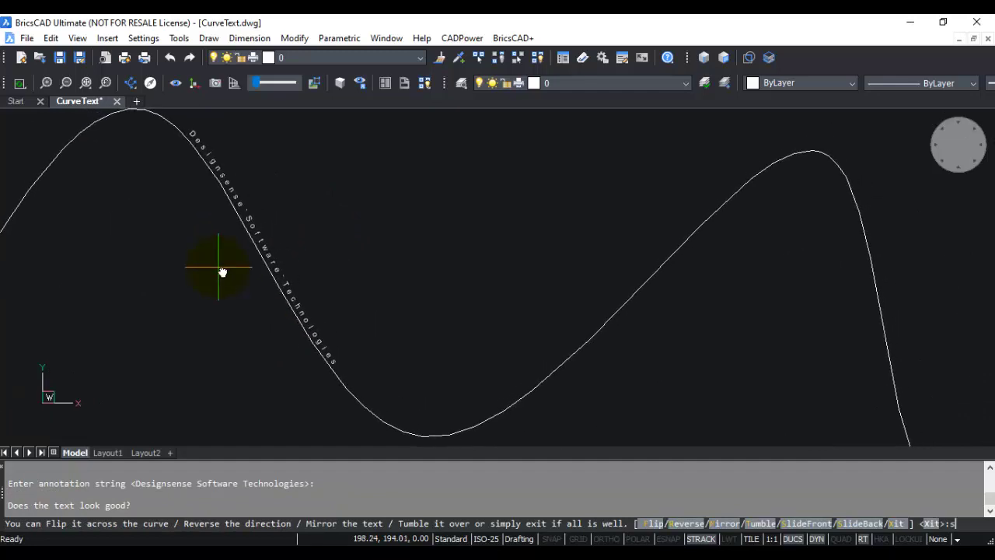
Step: Slide the text forward along the spline until it wraps over the second crest, and finish the command
key(Return)
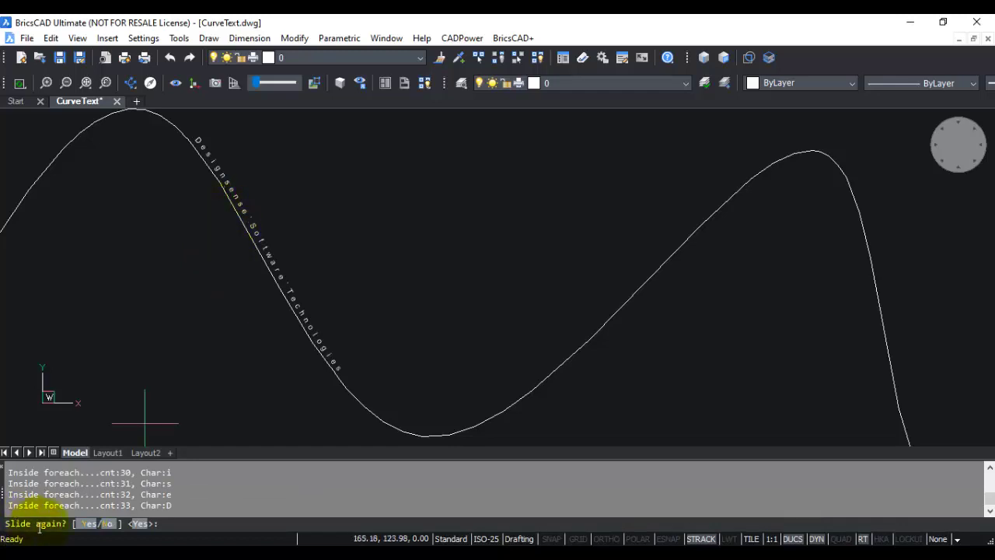
key(Return)
key(Return)
key(Return)
key(Return)
key(Return)
key(Return)
key(Return)
key(Return)
key(Return)
key(Return)
key(Return)
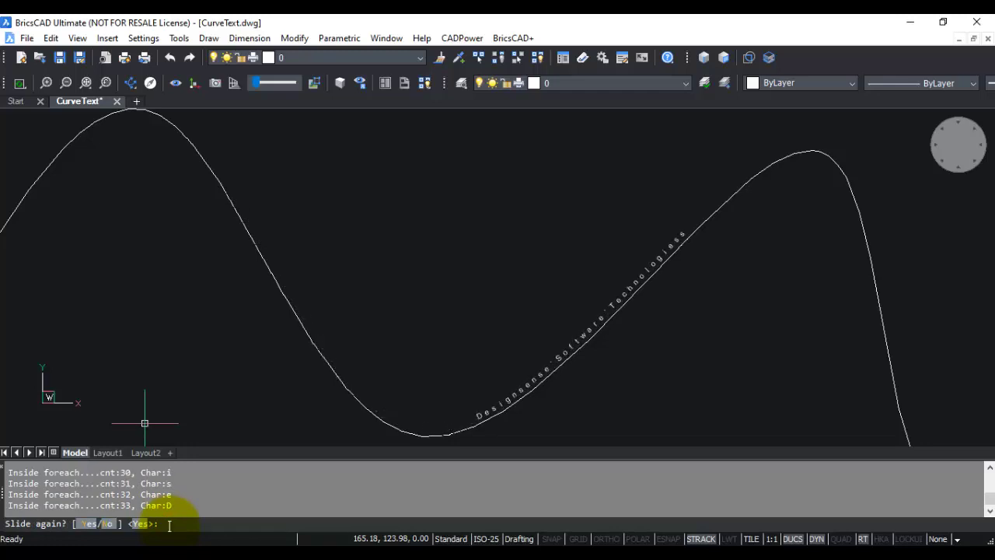
key(Return)
key(Return)
key(Return)
key(Return)
key(Return)
key(Return)
key(Return)
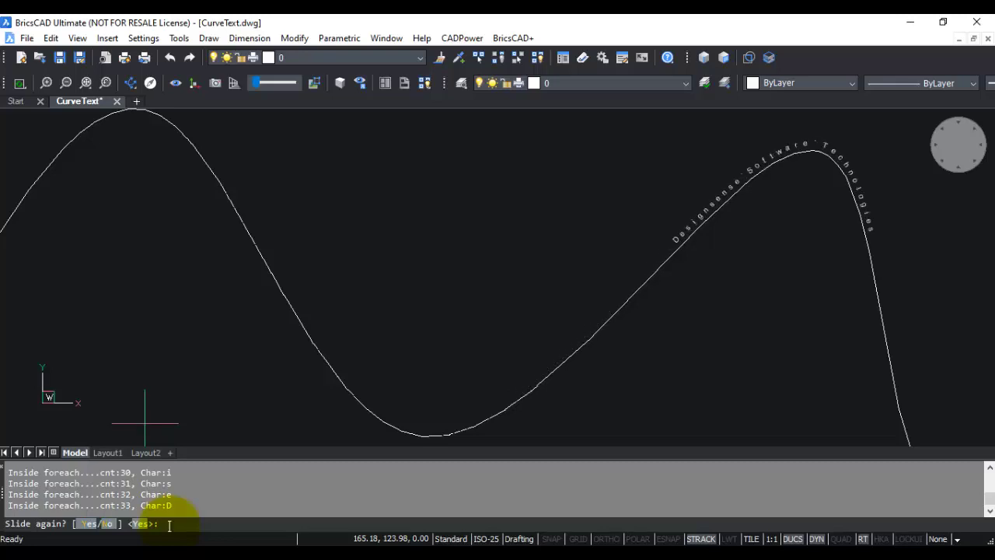
key(Return)
text(n)
key(Return)
text(x)
key(Return)
key(Escape)
scroll(644, 307, up, 2)
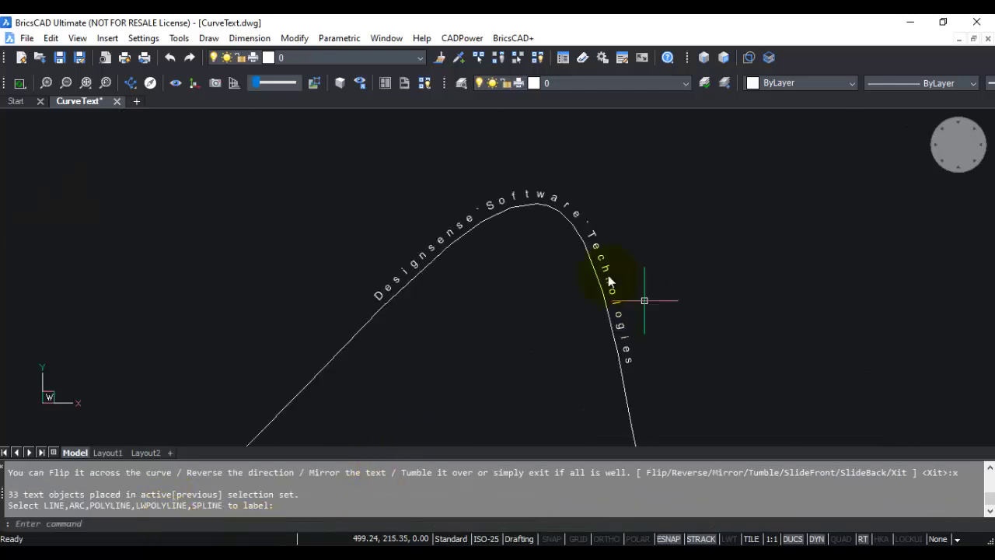
scroll(560, 241, up, 3)
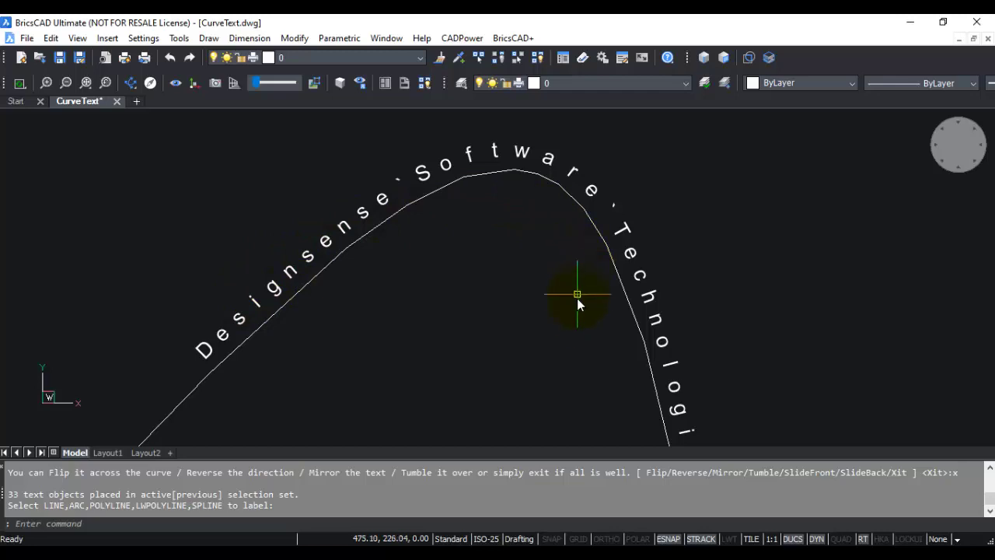
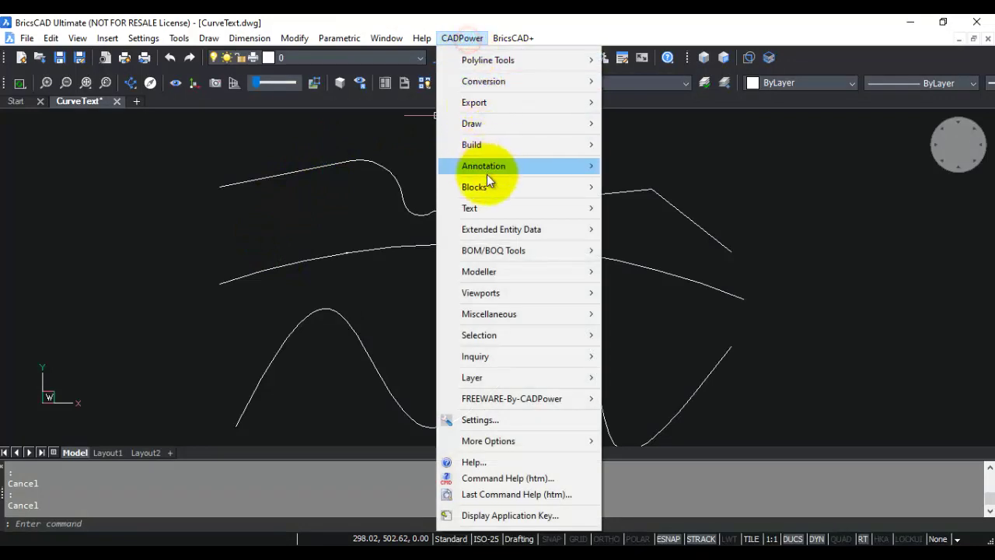
Step: Create text at picked points along the upper polyline with the default string "Designsense Software Technologies", positioned around its S-bend
click(482, 209)
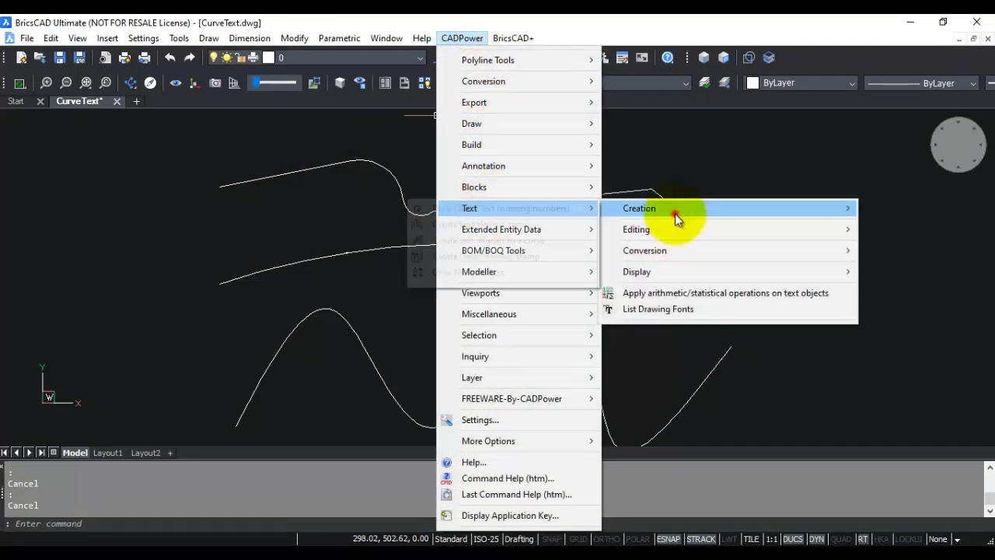
click(673, 211)
click(491, 224)
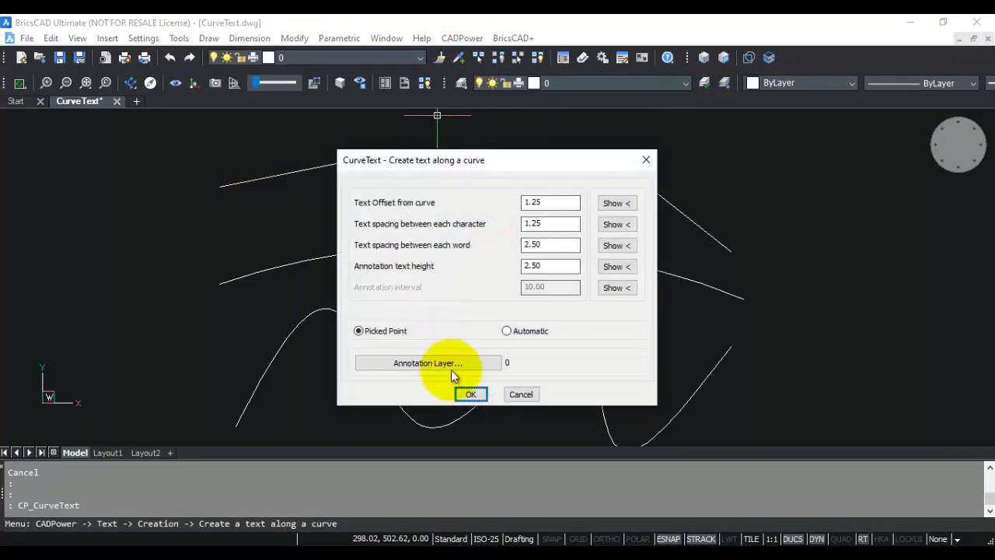
click(469, 394)
click(223, 185)
key(Return)
key(Return)
scroll(207, 218, up, 6)
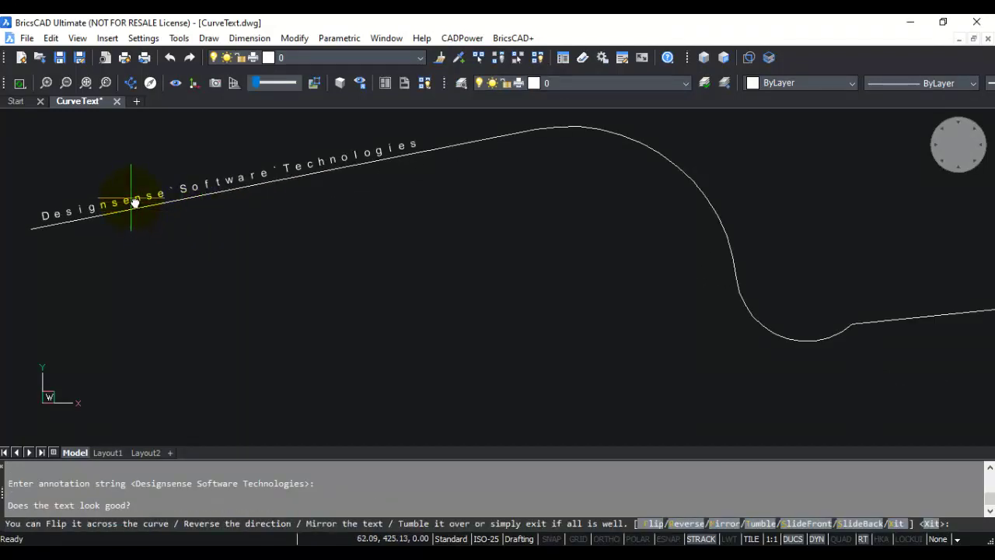
text(x)
key(Return)
scroll(133, 220, up, 3)
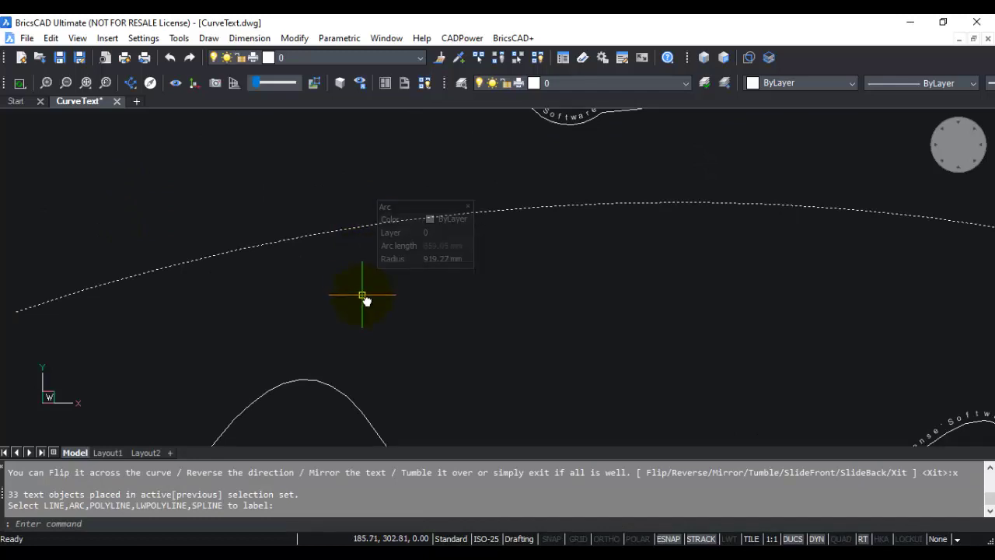
key(Escape)
key(Escape)
Step: Convert the large middle arc into a polyline with Pedit
scroll(417, 268, down, 2)
scroll(417, 268, down, 2)
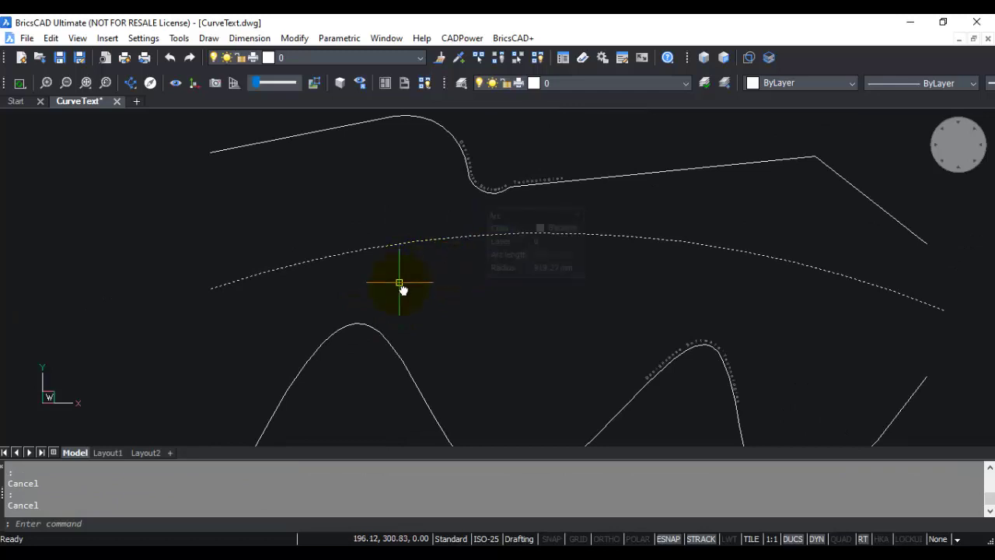
middle_drag(492, 243, 442, 235)
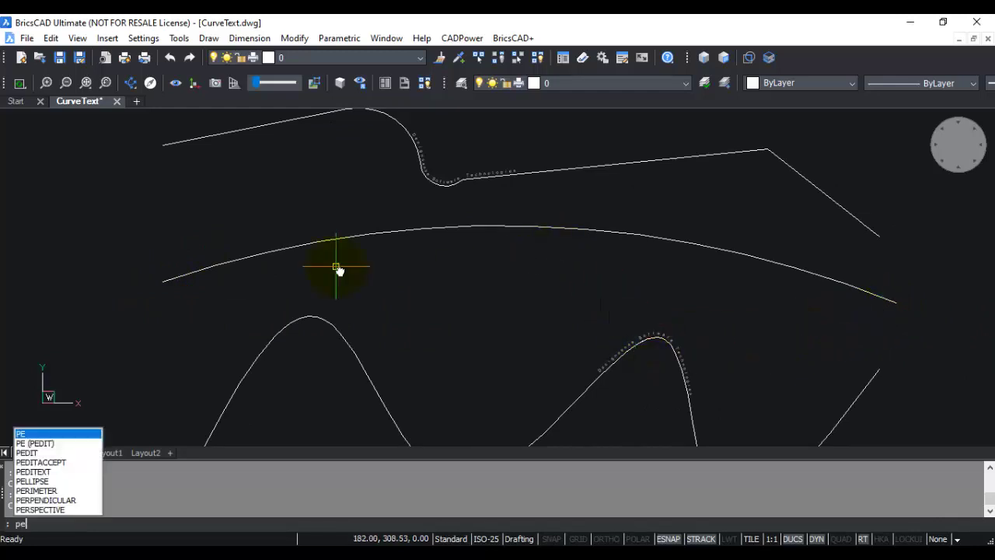
key(Return)
click(352, 237)
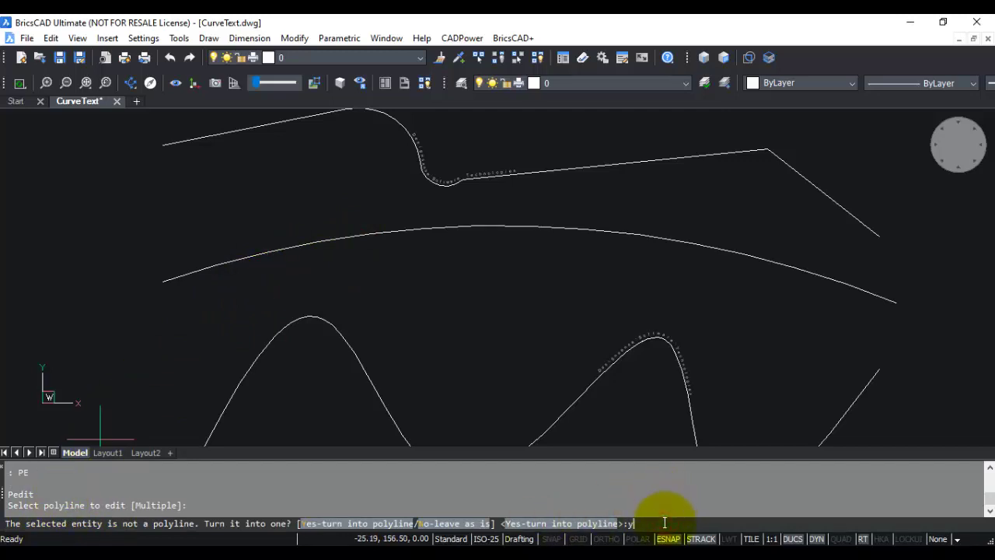
text(y)
key(Return)
Step: Examine the start and end vertices of the converted arc polyline with Pedit's Edit vertices option to determine its direction
text(pe)
key(Return)
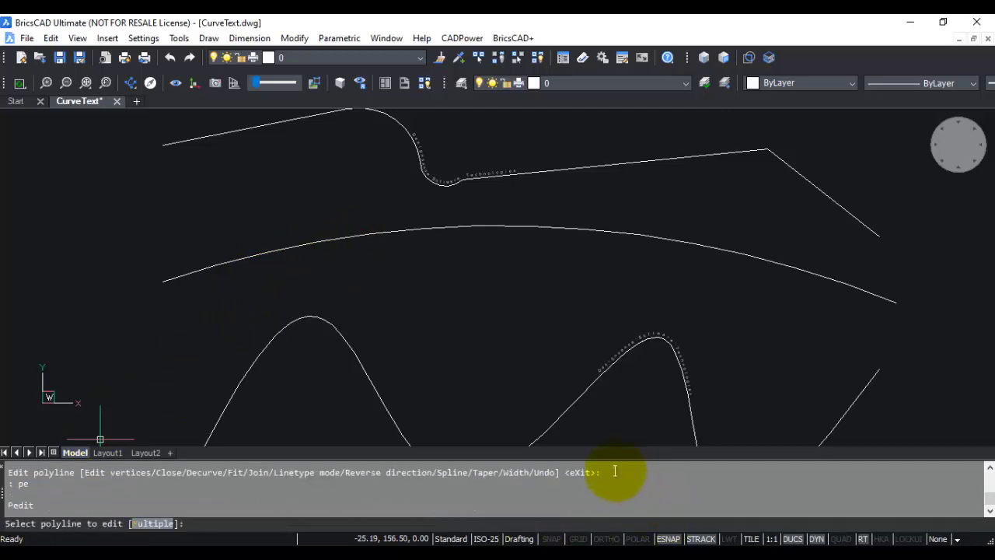
click(349, 235)
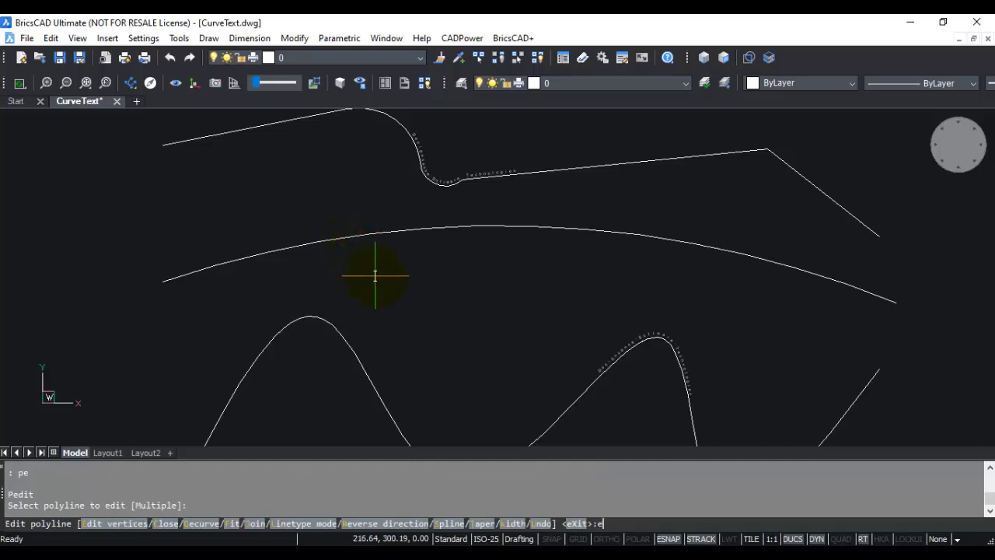
text(e)
key(Return)
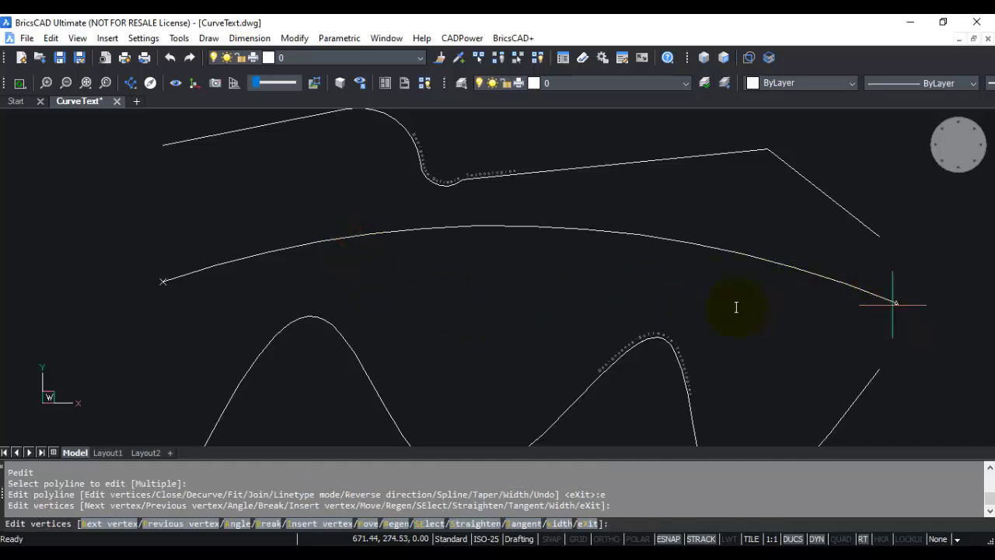
key(Escape)
key(Return)
click(471, 223)
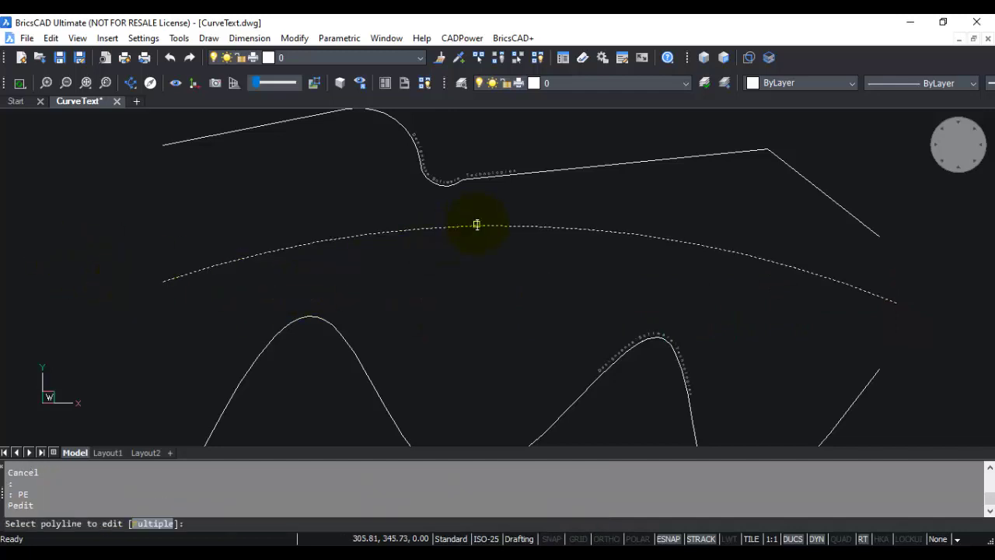
text(e)
key(Return)
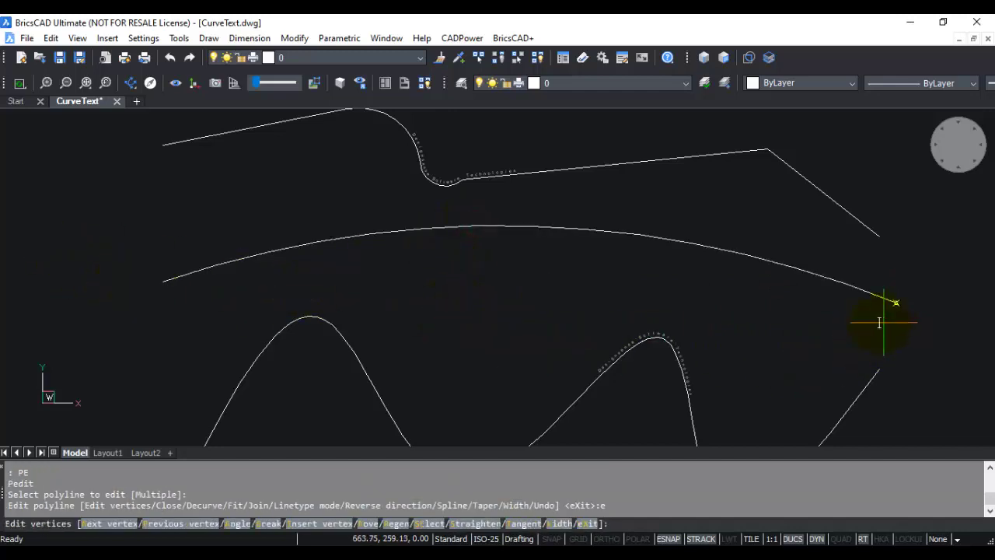
key(Return)
key(Escape)
key(Escape)
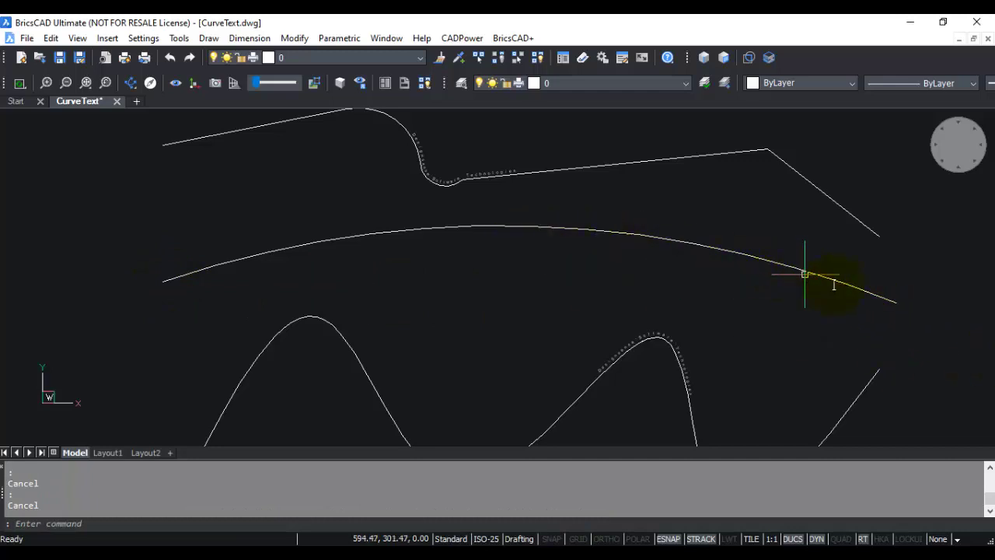
mouse_move(897, 304)
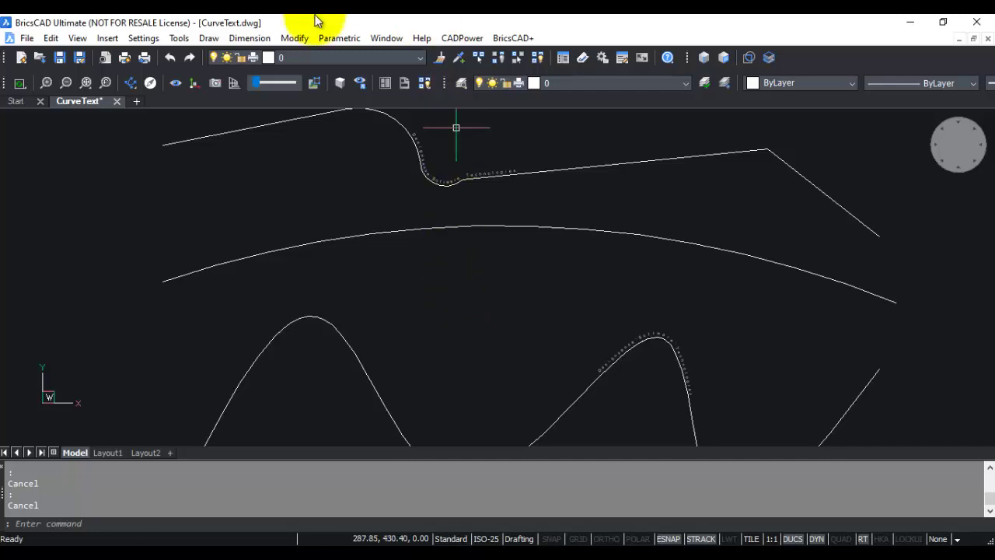
text(cp_flip)
key(Return)
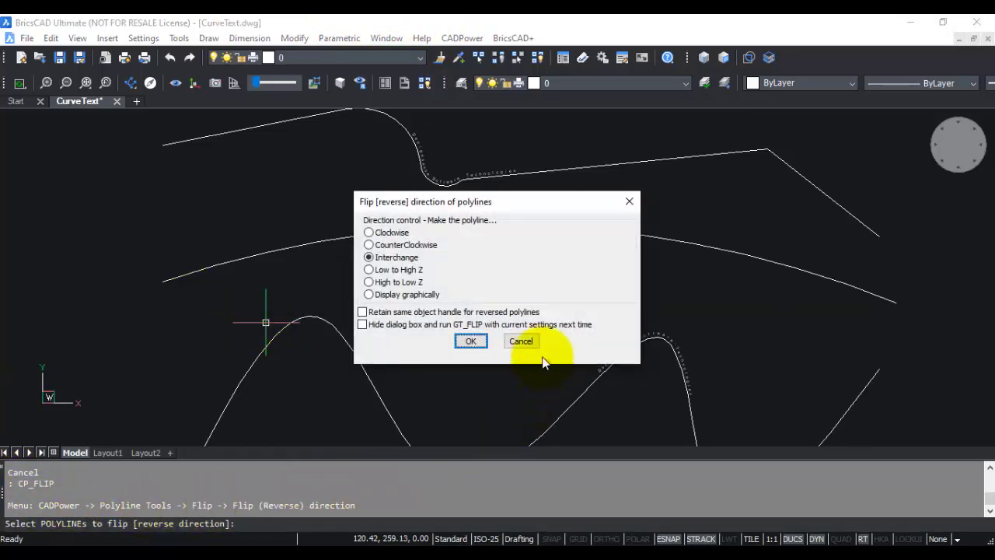
click(521, 341)
Step: Reverse the direction of the middle arc polyline with CADPower's Flip command, using the Interchange option
click(461, 38)
mouse_move(482, 61)
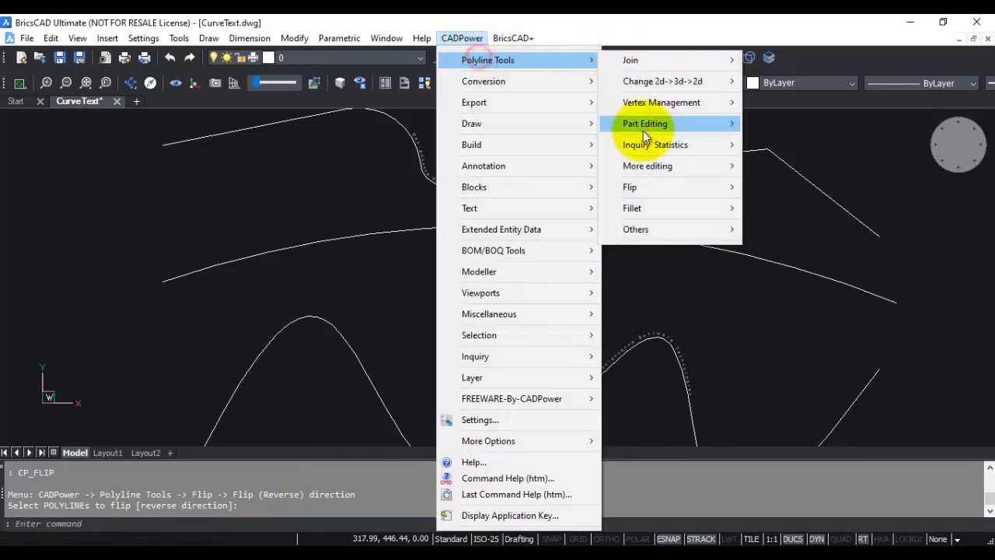
click(785, 187)
click(372, 257)
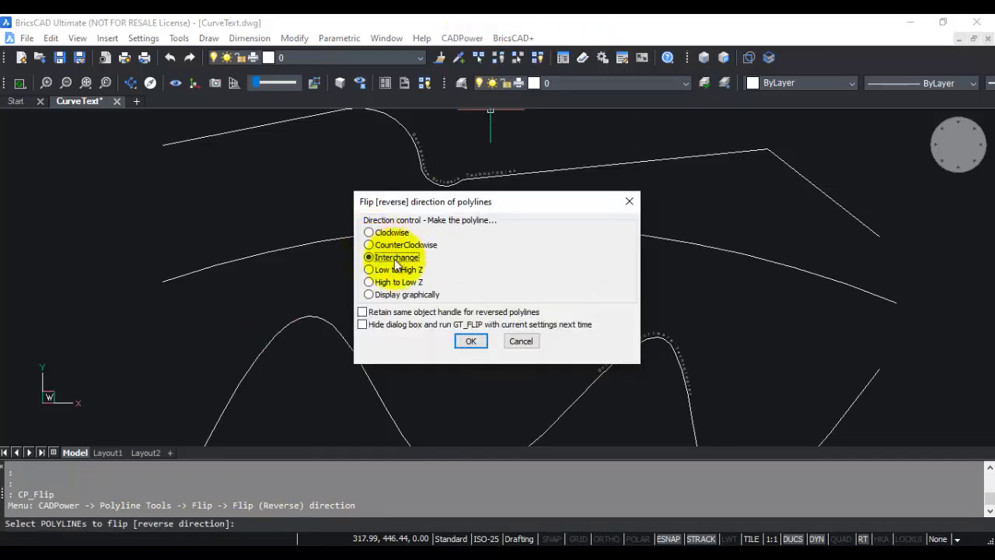
click(470, 343)
click(487, 376)
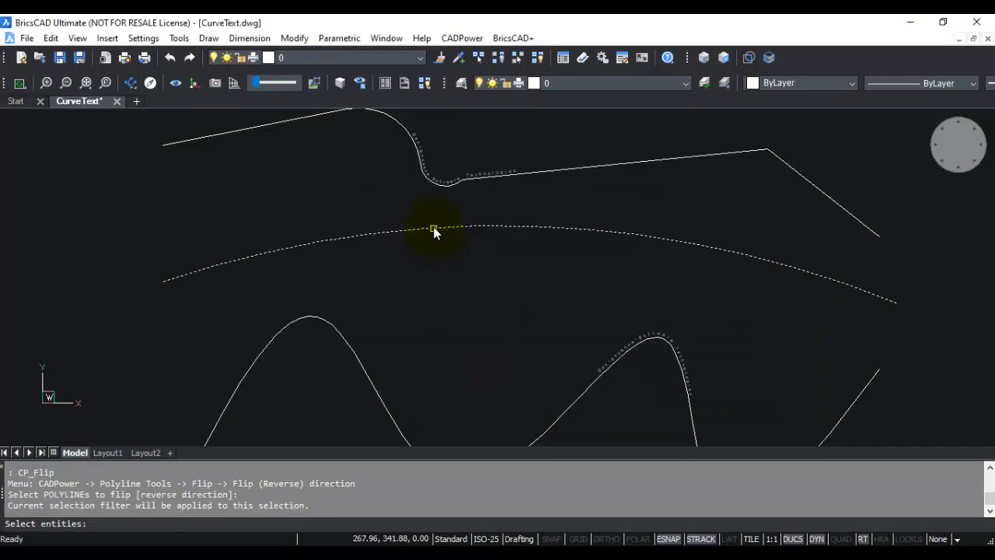
click(435, 227)
key(Return)
click(558, 376)
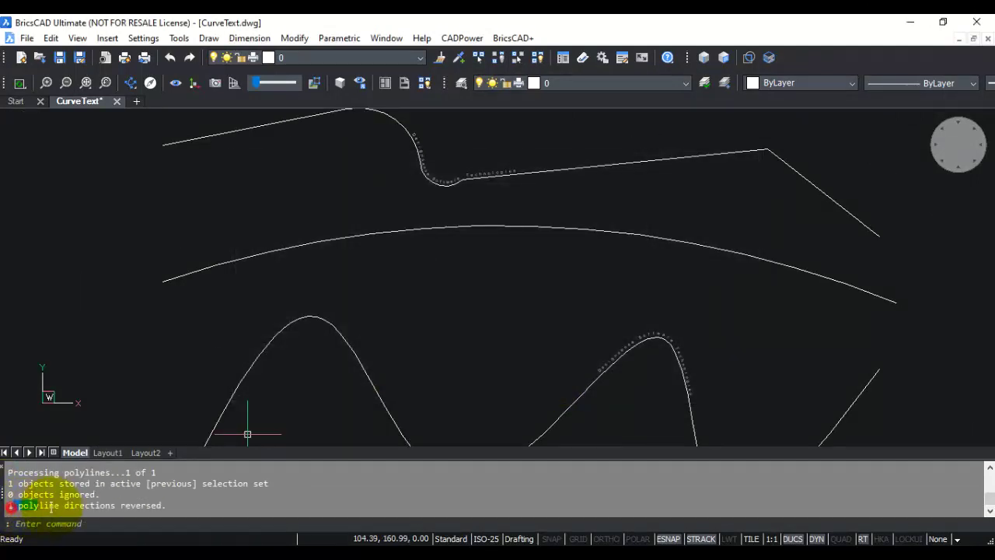
click(379, 270)
key(Escape)
key(Escape)
Step: Recheck the vertex order of the reversed arc polyline with Pedit's Edit vertices option
text(pe)
key(Return)
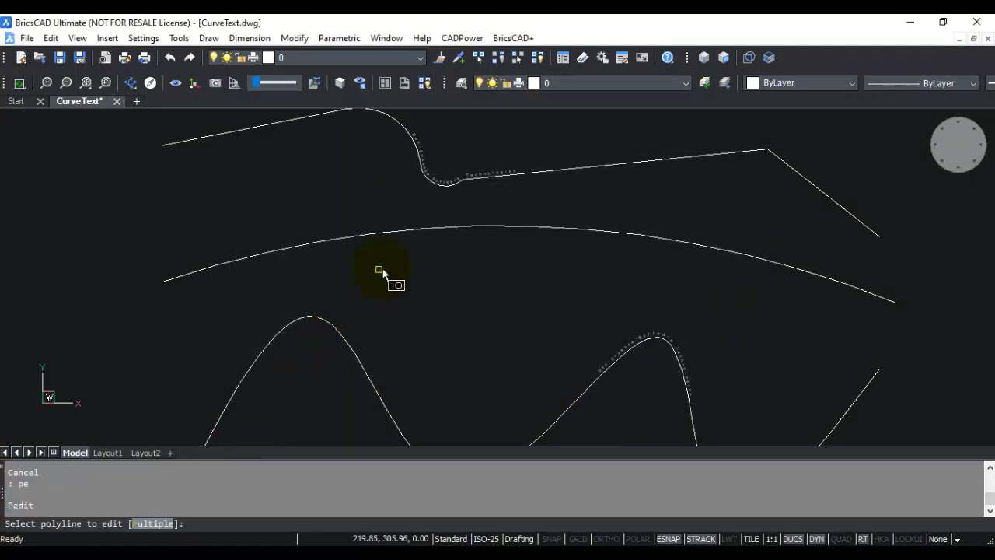
click(395, 230)
text(e)
key(Return)
key(Return)
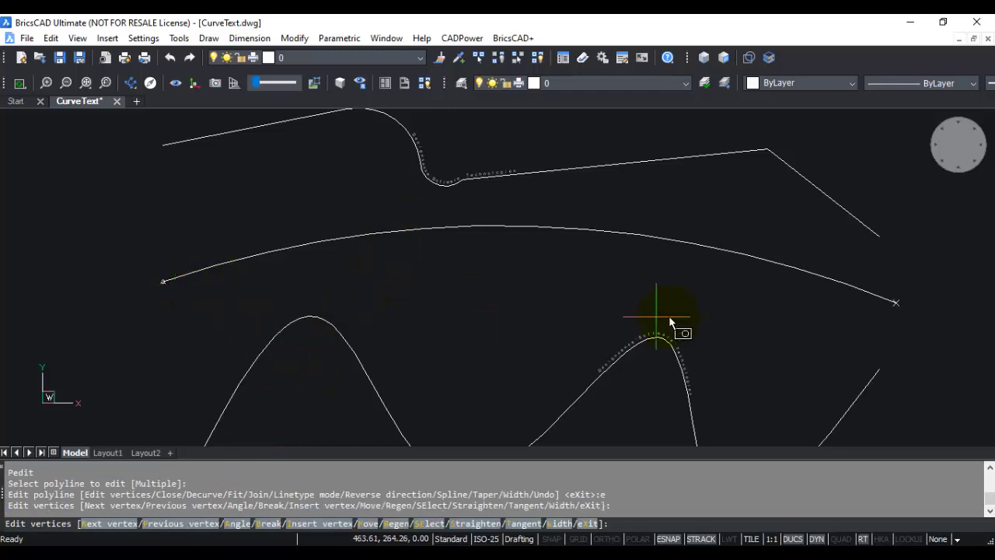
key(Escape)
key(Escape)
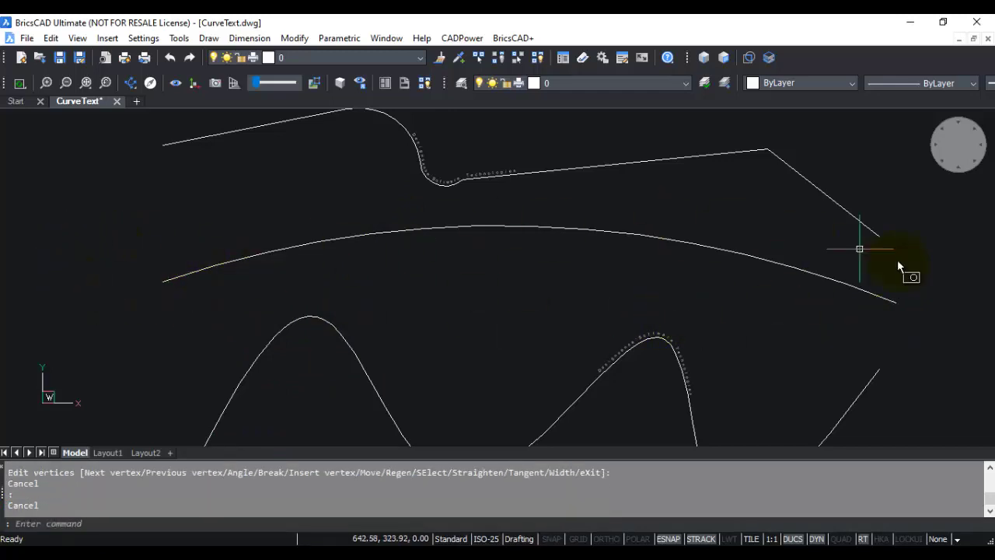
Step: Create text along the middle arc polyline from its left end, using the default string "Designsense Software Technologies"
click(463, 39)
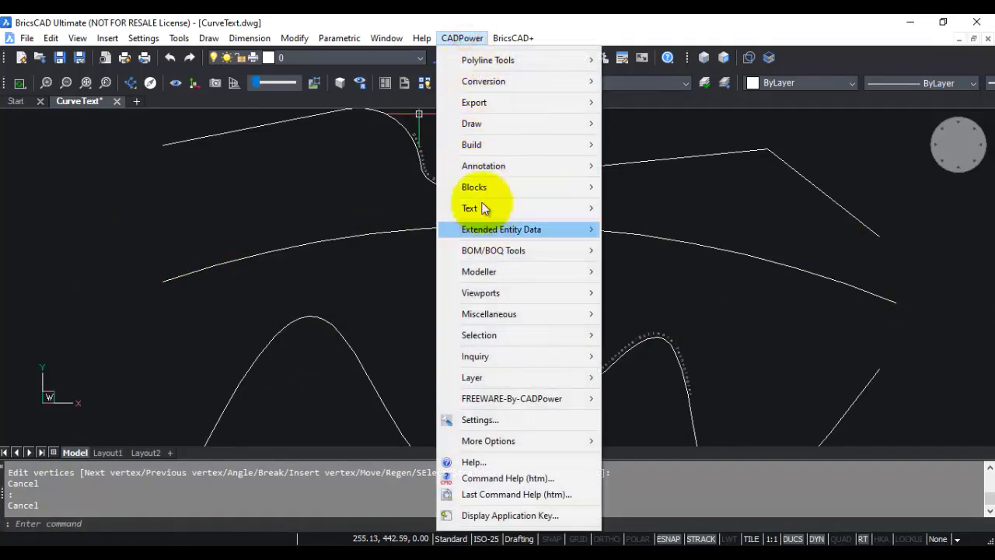
mouse_move(472, 208)
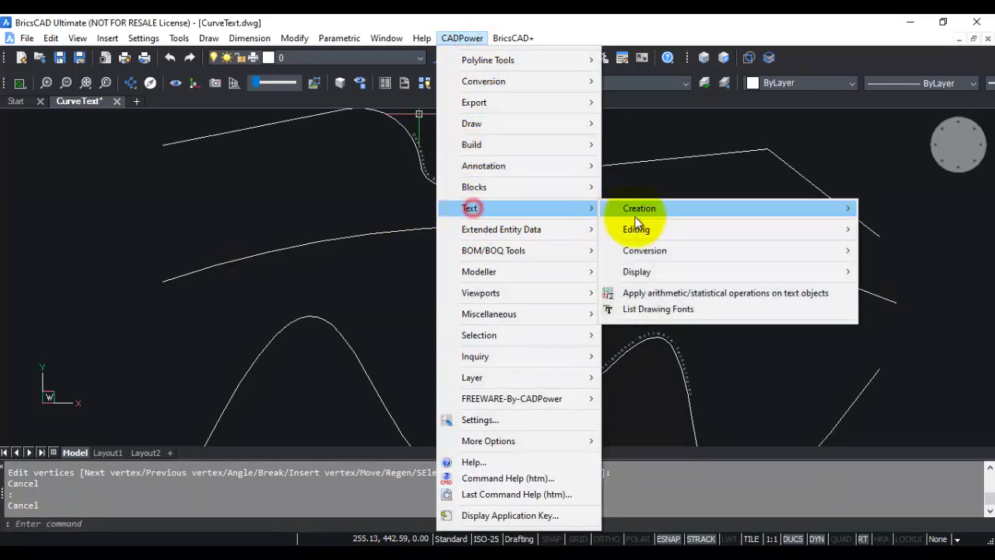
mouse_move(633, 207)
click(499, 222)
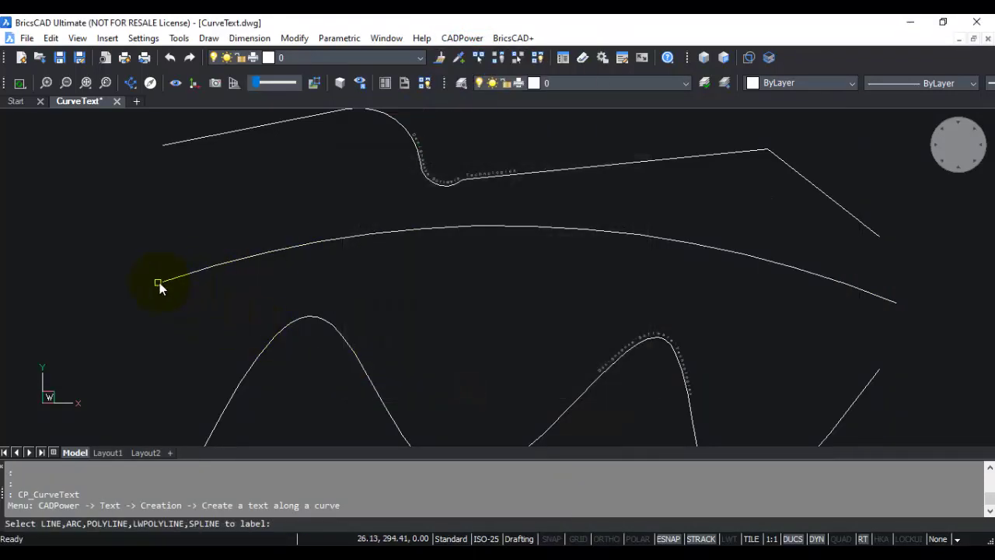
click(162, 283)
key(Return)
key(Return)
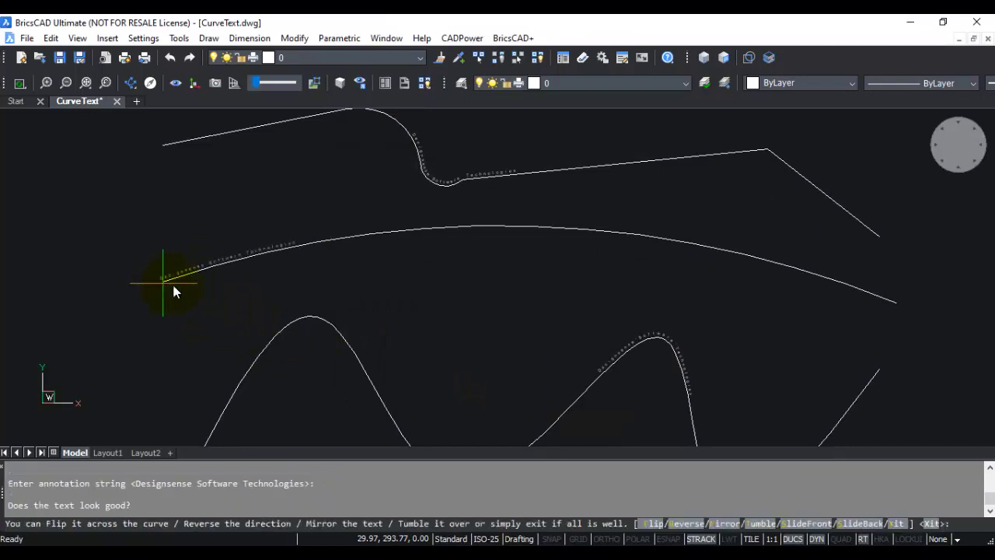
scroll(237, 272, up, 5)
middle_drag(237, 272, 272, 237)
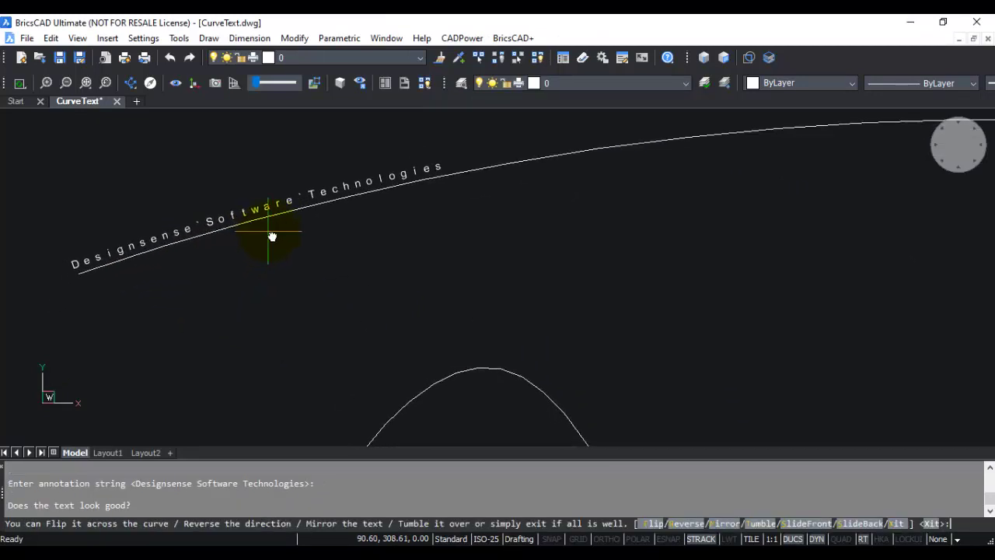
Step: Try the Flip adjustment on the text at the arc's left end and finish the command
text(f)
key(Return)
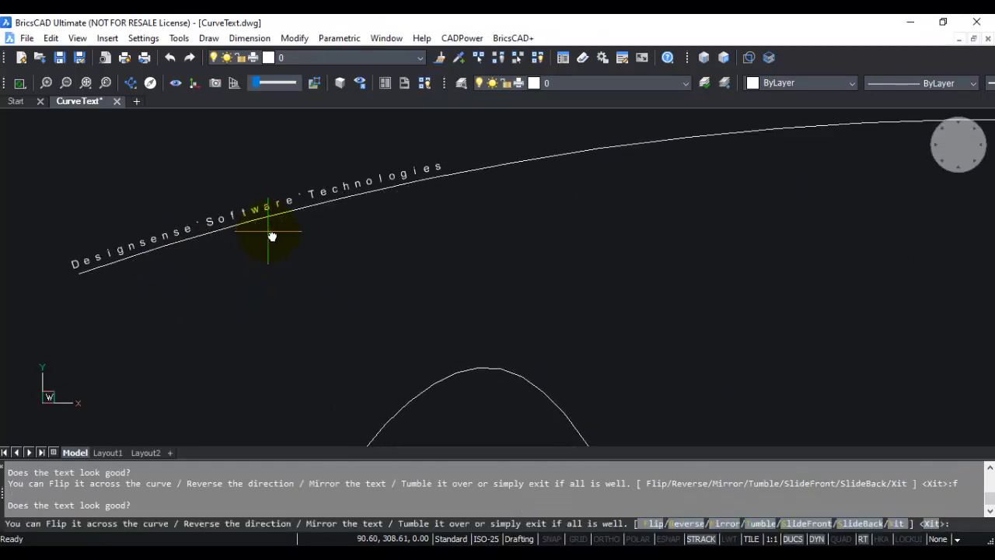
text(x)
key(Return)
scroll(328, 245, down, 2)
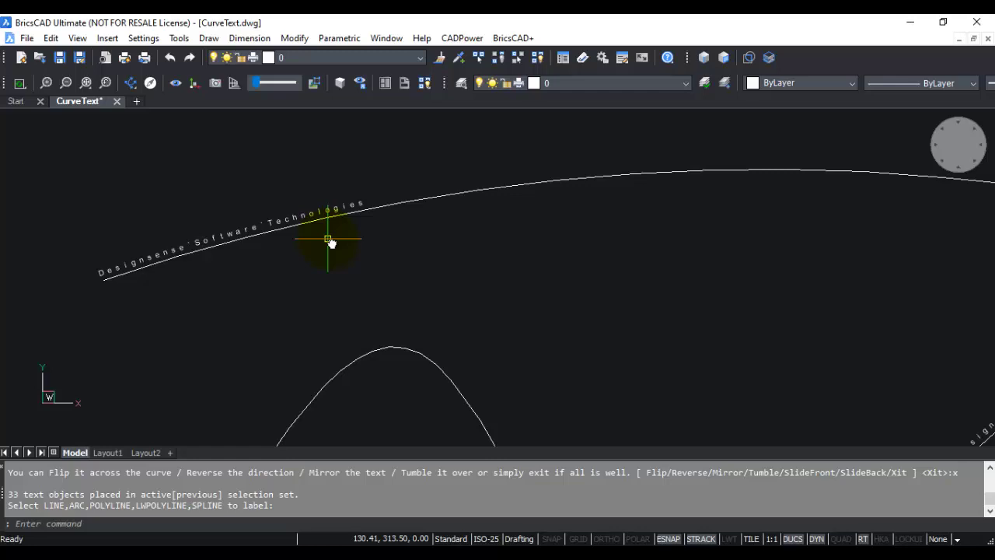
scroll(330, 243, down, 3)
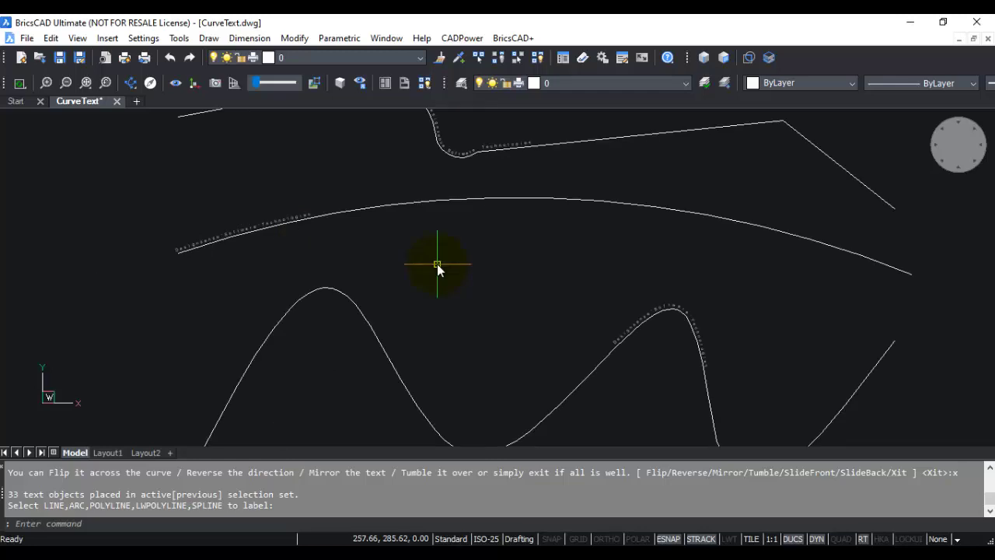